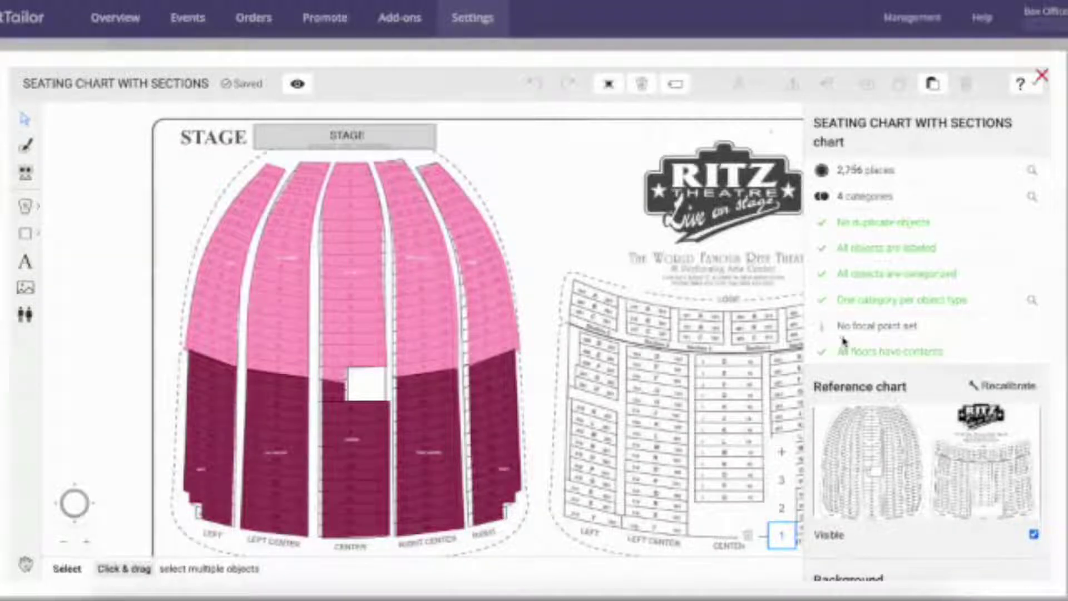
Inspect the balcony seats in the 3-D preview of the seating chart.
left_click(298, 84)
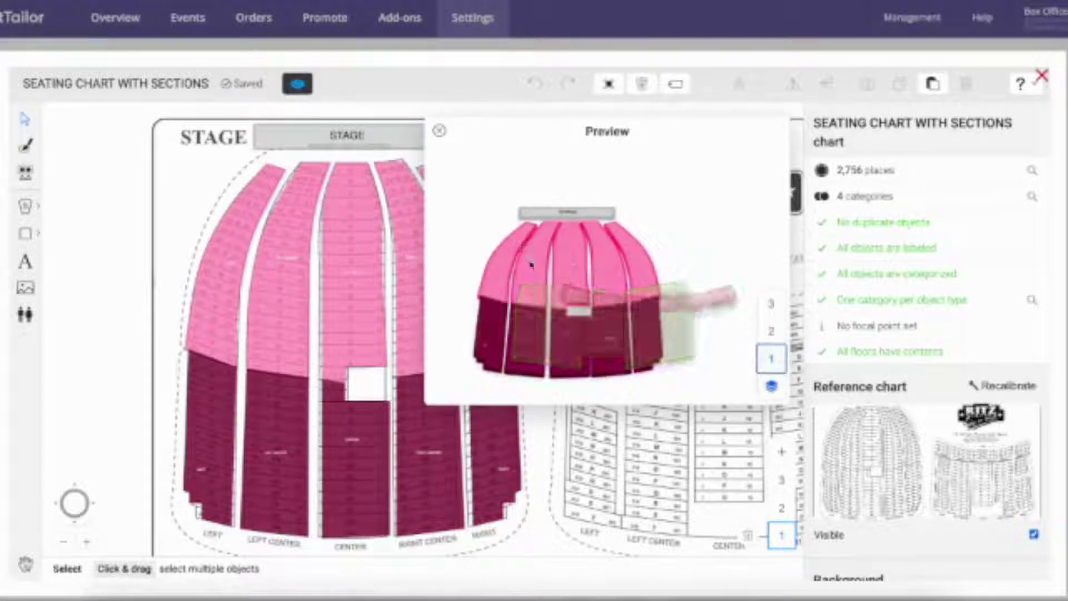
left_click(574, 312)
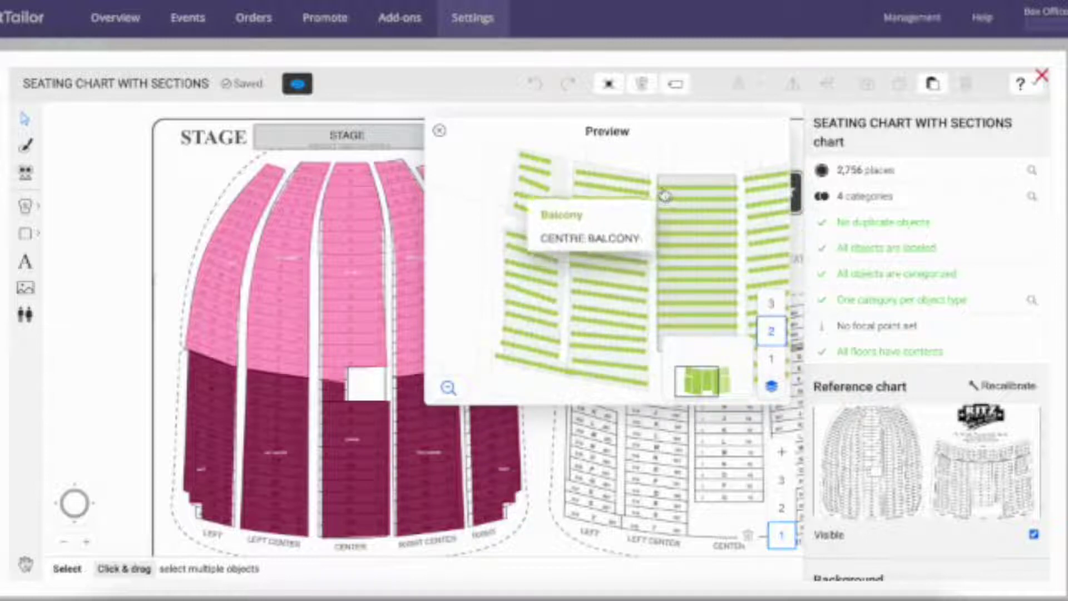
left_click(679, 228)
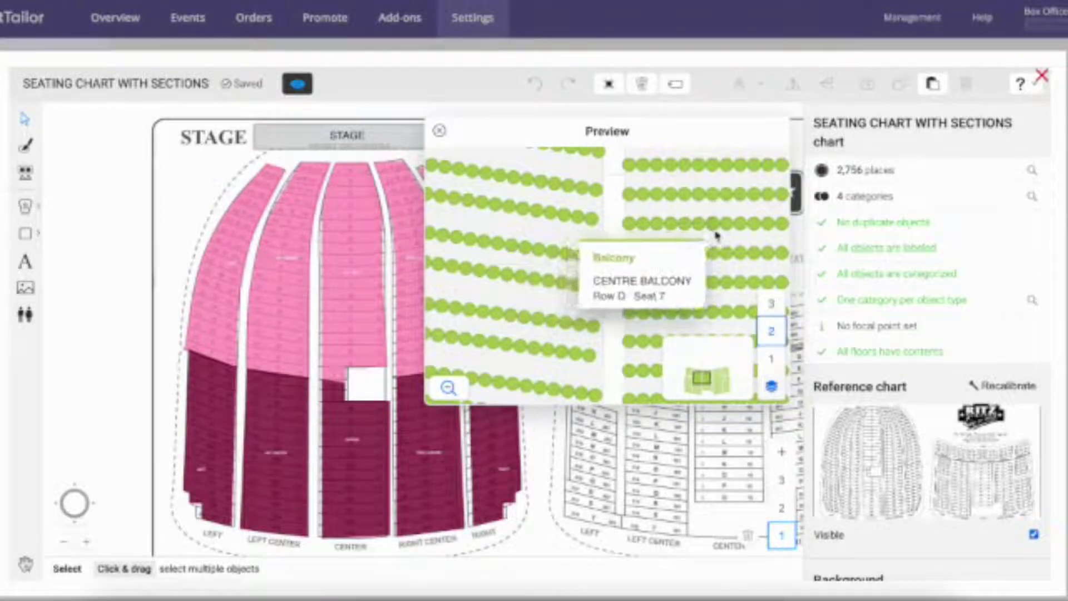
left_click(440, 133)
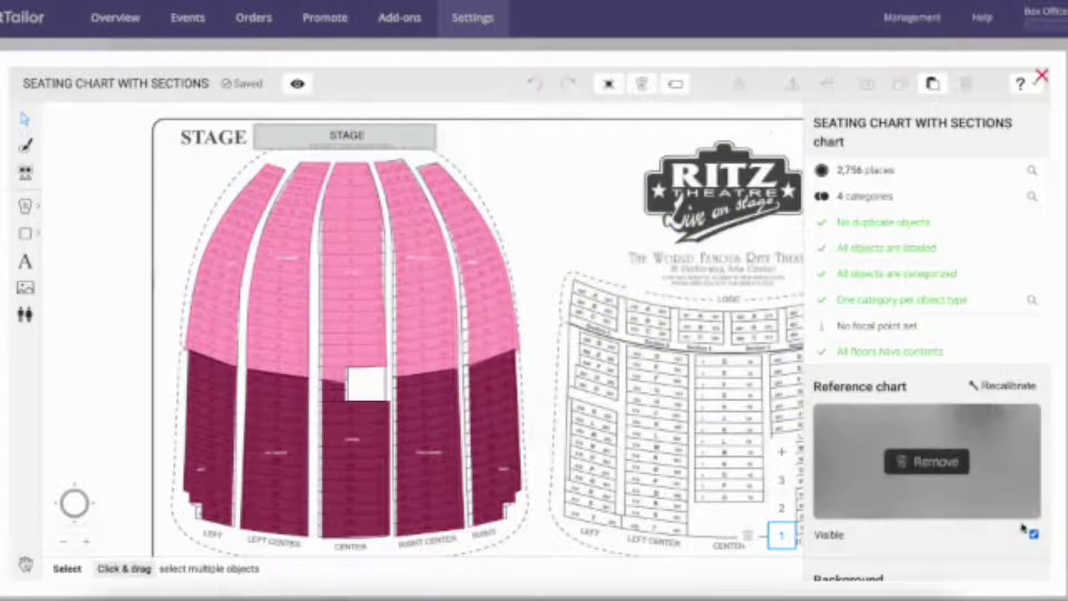
Hide the reference floor-plan image, check floors 2 and 3, and close the chart editor.
left_click(1033, 536)
left_click(781, 507)
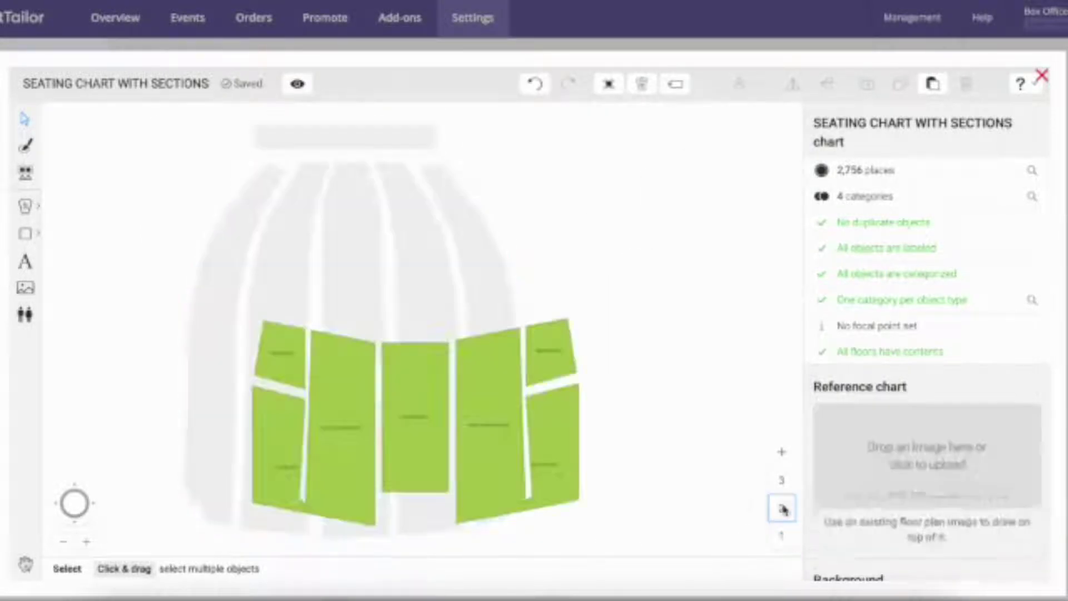
left_click(781, 482)
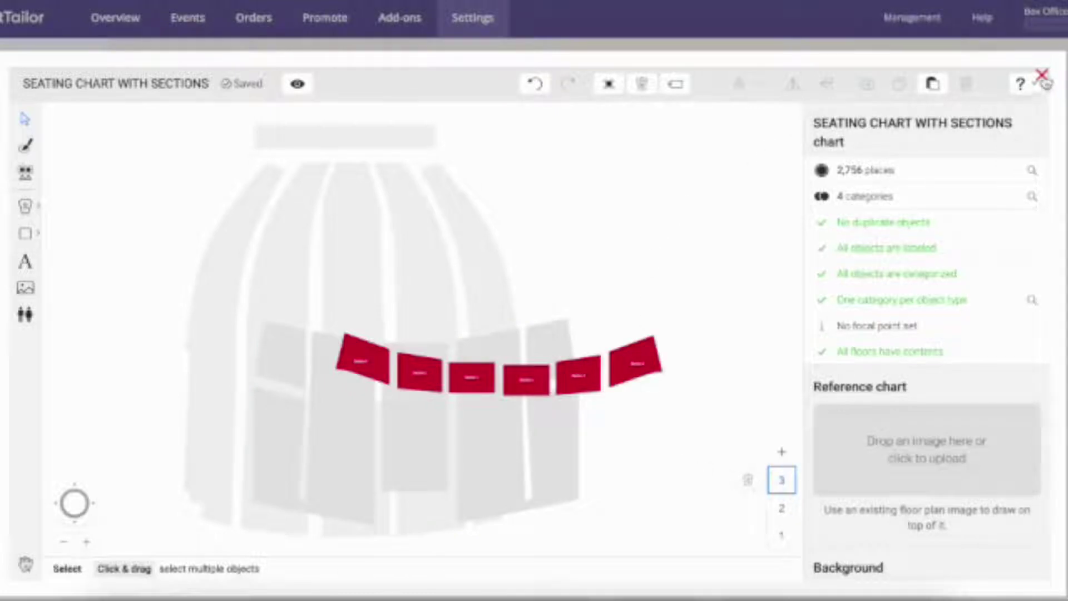
left_click(1043, 78)
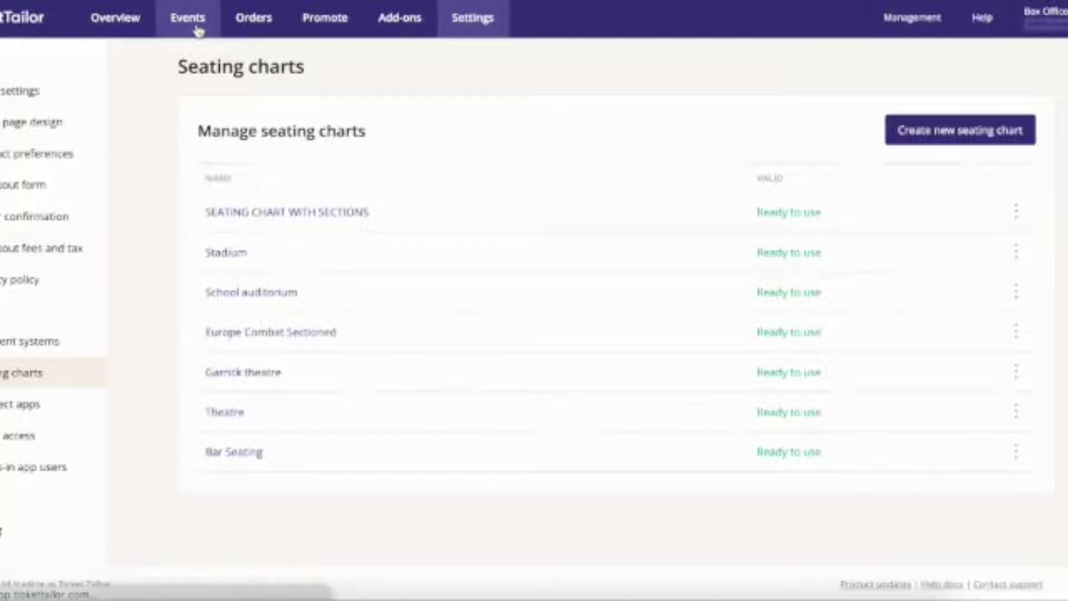
Open the Basketball game's Edit event and tickets form, scrolled down to Create ticket types.
left_click(198, 32)
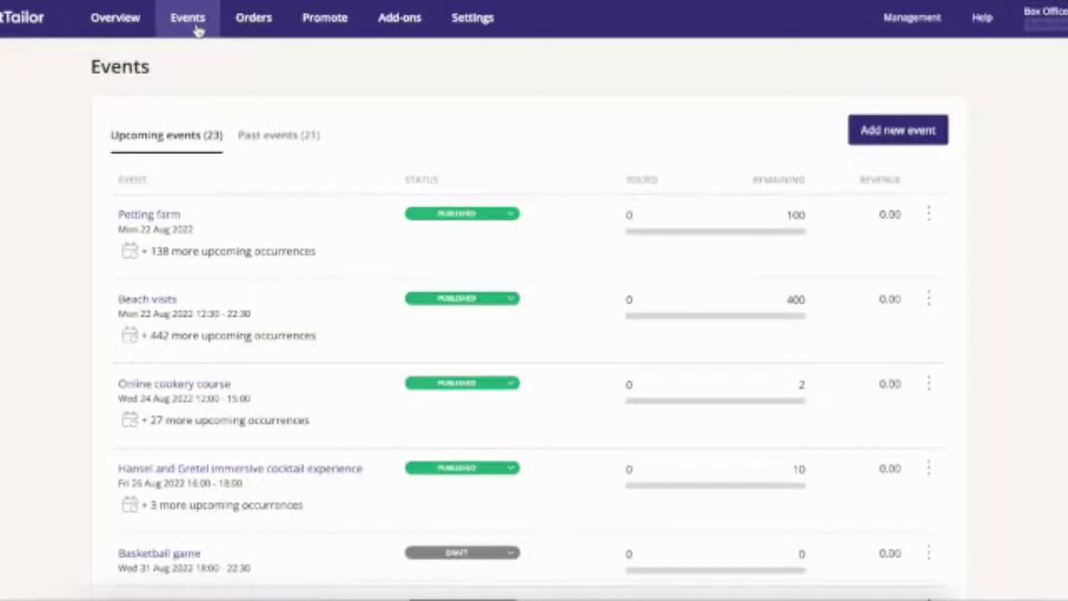
left_click(177, 563)
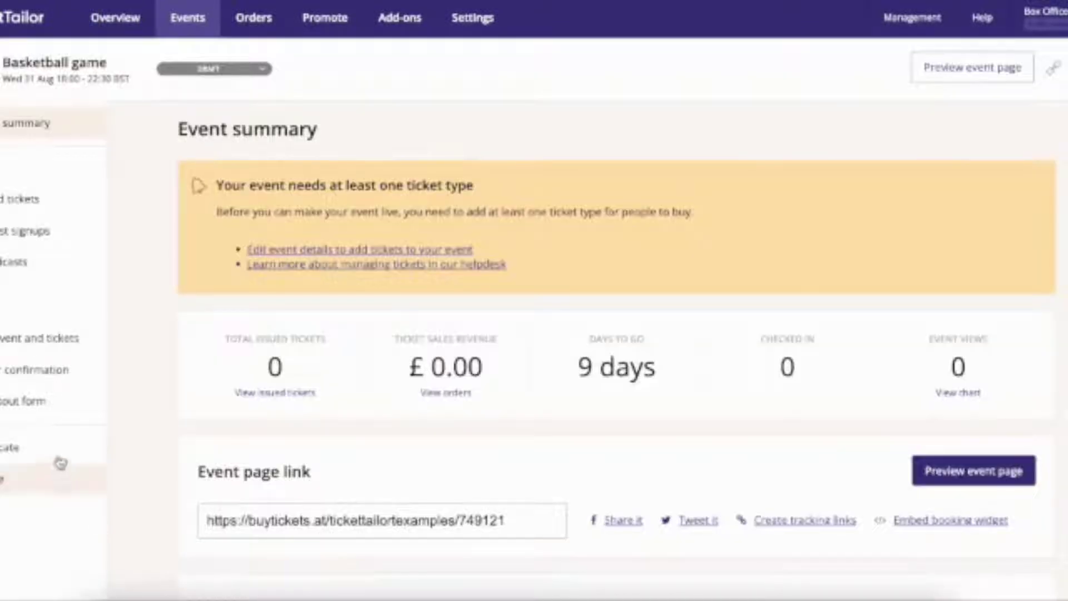
left_click(36, 350)
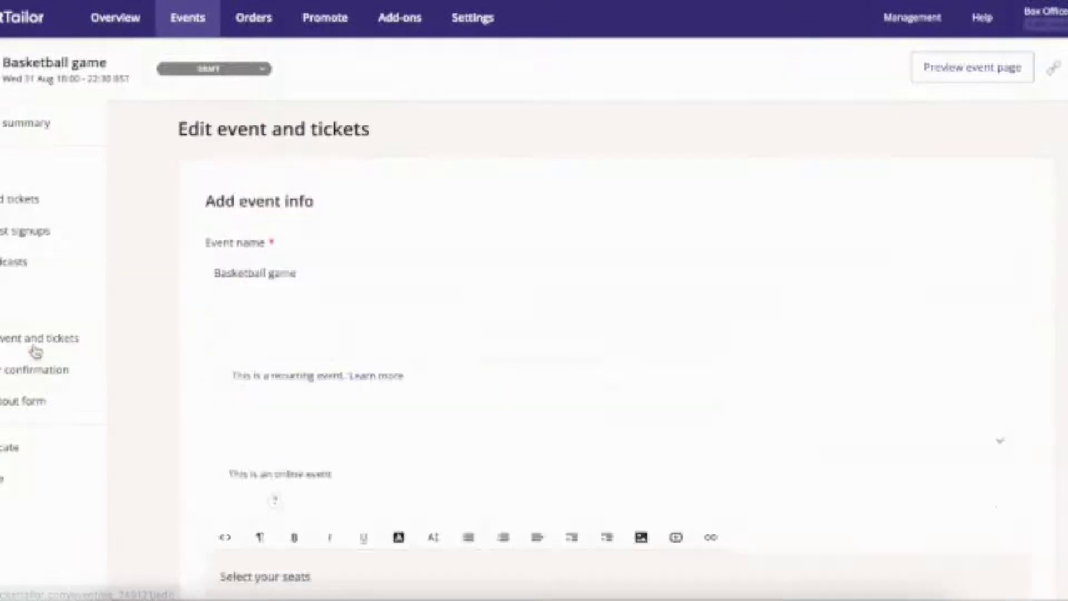
scroll(139, 416, "down", 7)
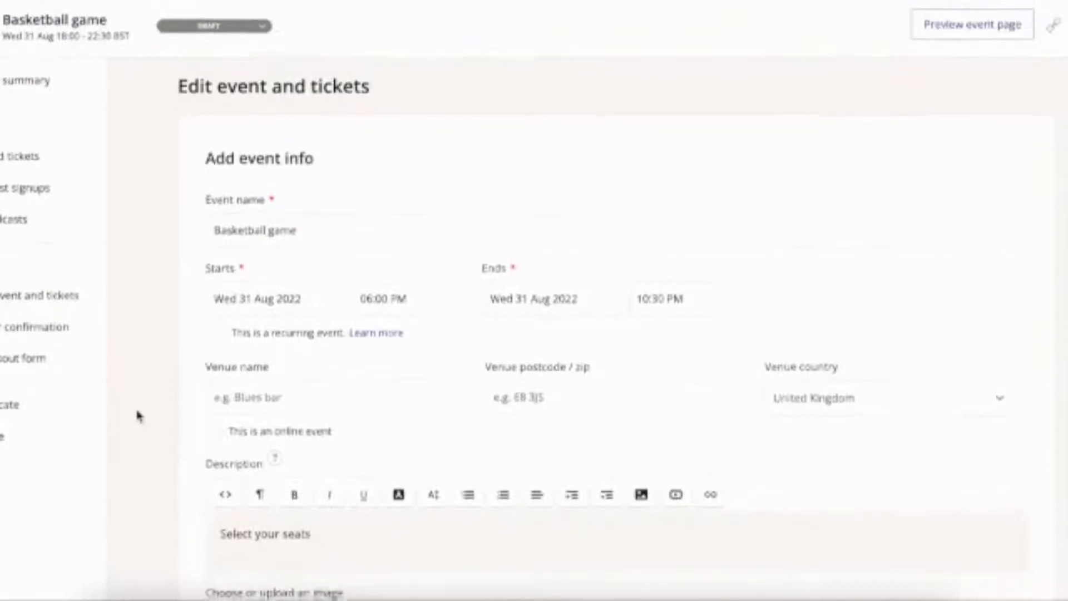
scroll(139, 416, "down", 6)
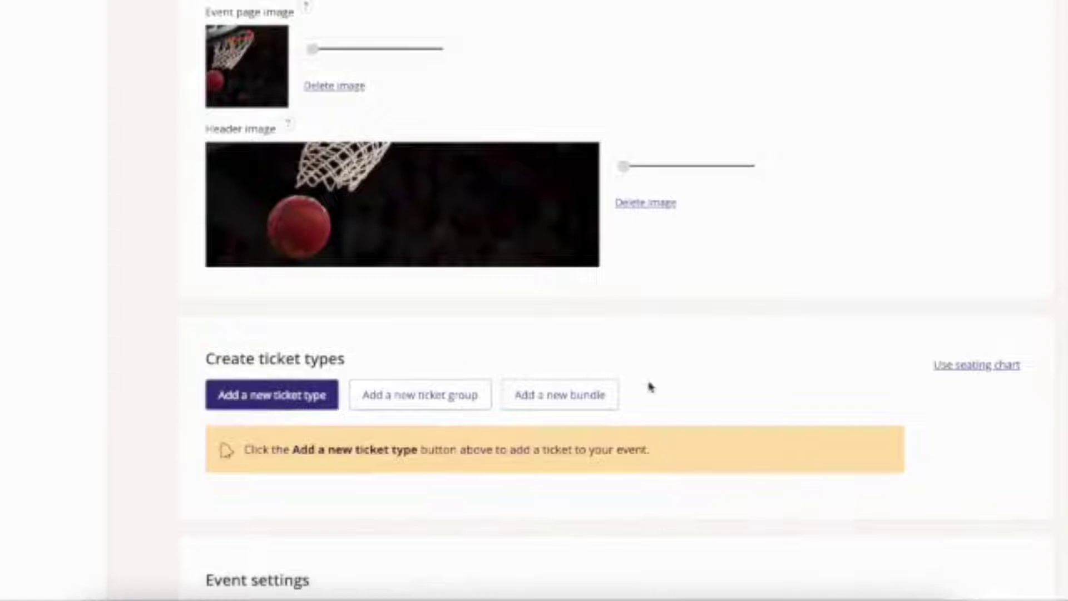
Attach SEATING CHART WITH SECTIONS to the event with Prevent single empty seats enabled.
left_click(948, 373)
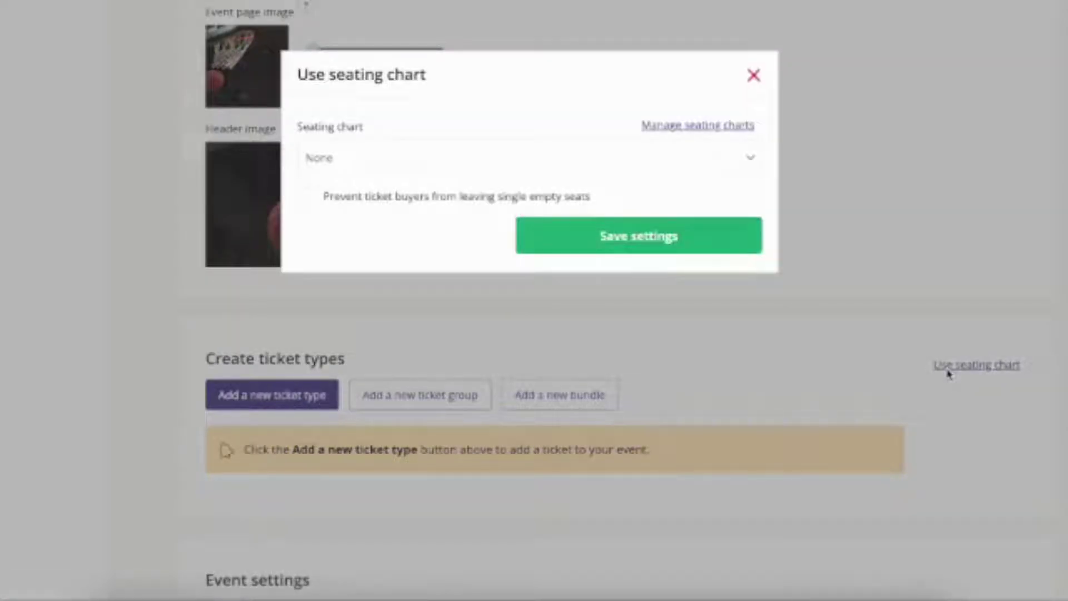
left_click(742, 164)
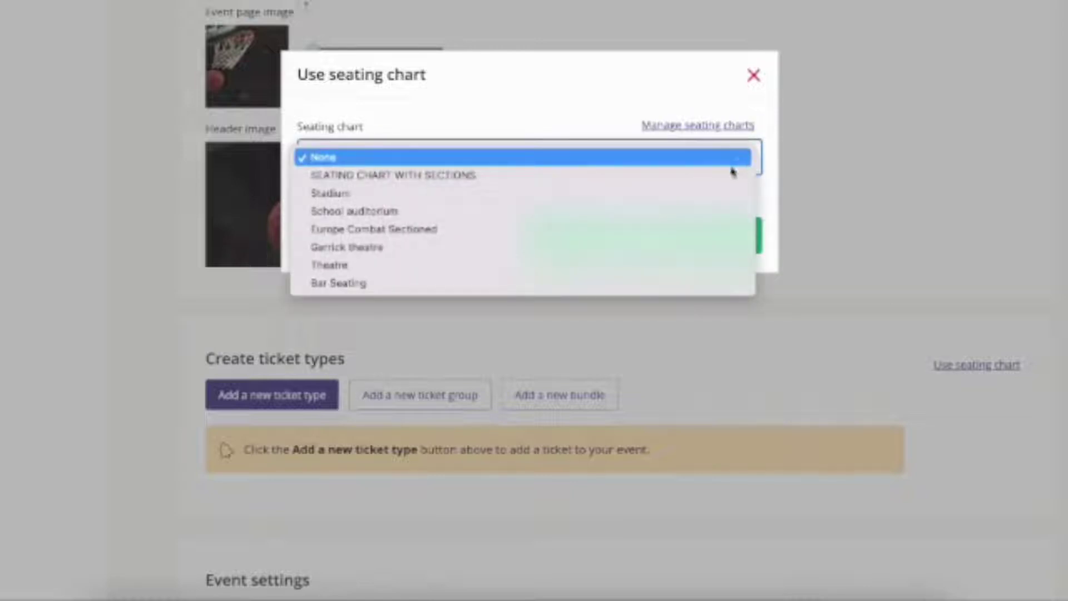
left_click(729, 175)
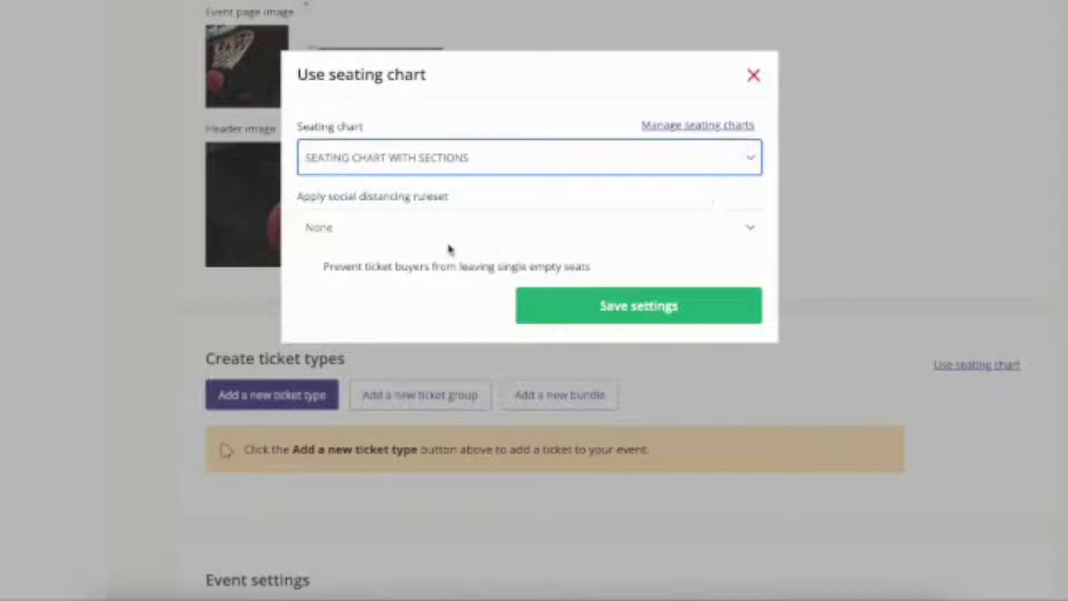
left_click(306, 268)
left_click(542, 311)
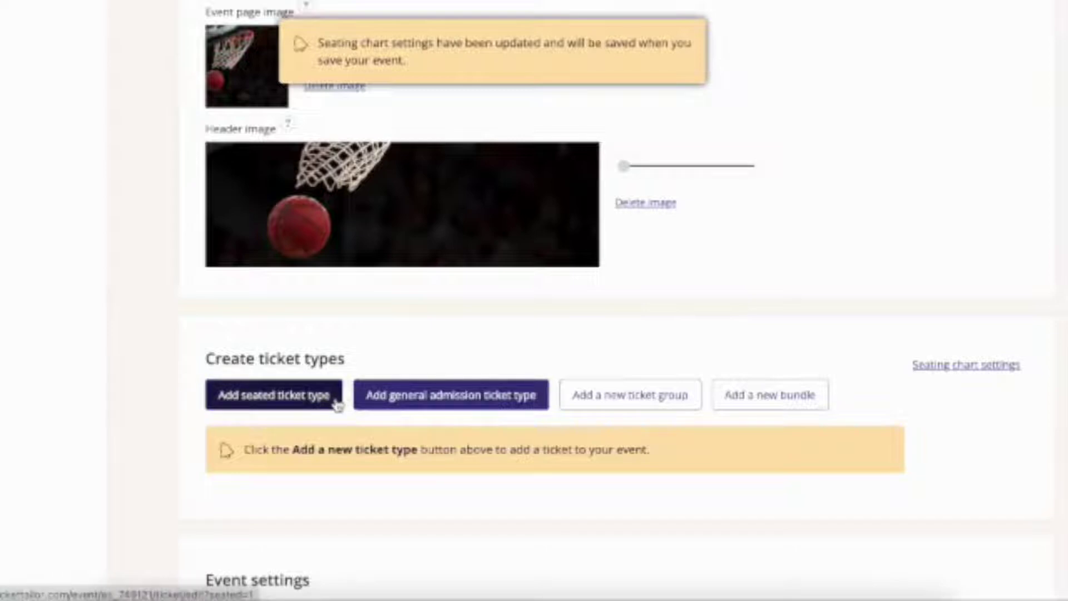
Add a seated Loge ticket at 25.00, quantity 1000, applied to the Loge category.
left_click(312, 404)
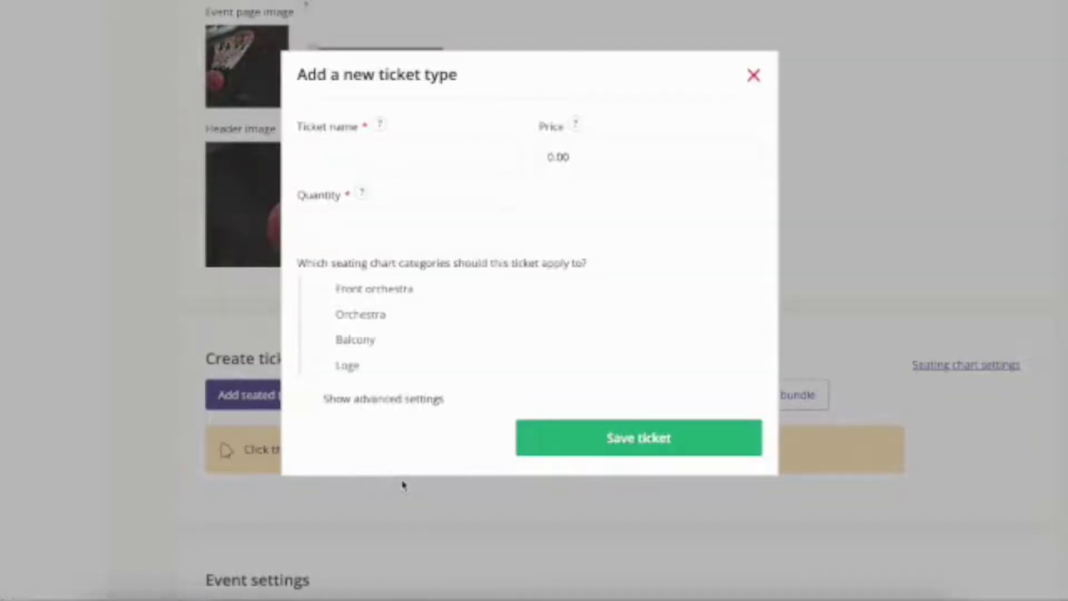
left_click(491, 161)
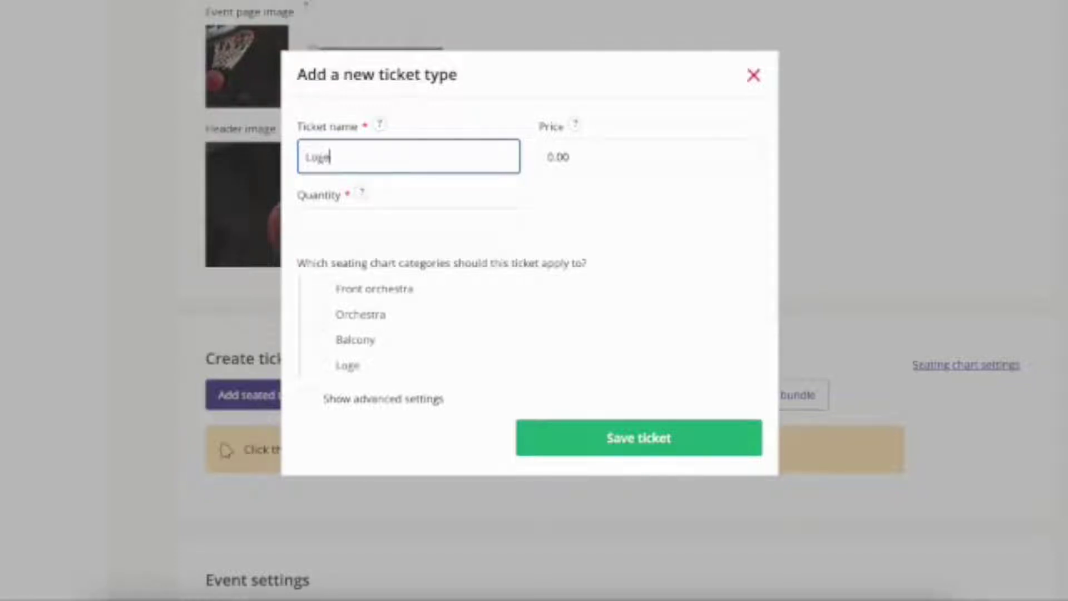
left_click(617, 156)
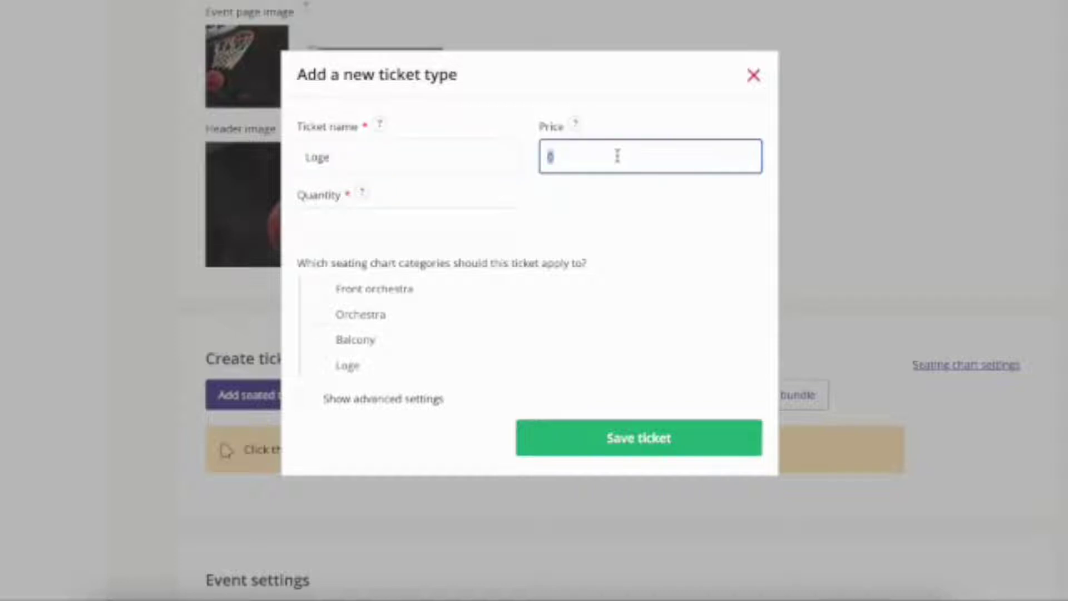
type("25.00")
left_click(489, 228)
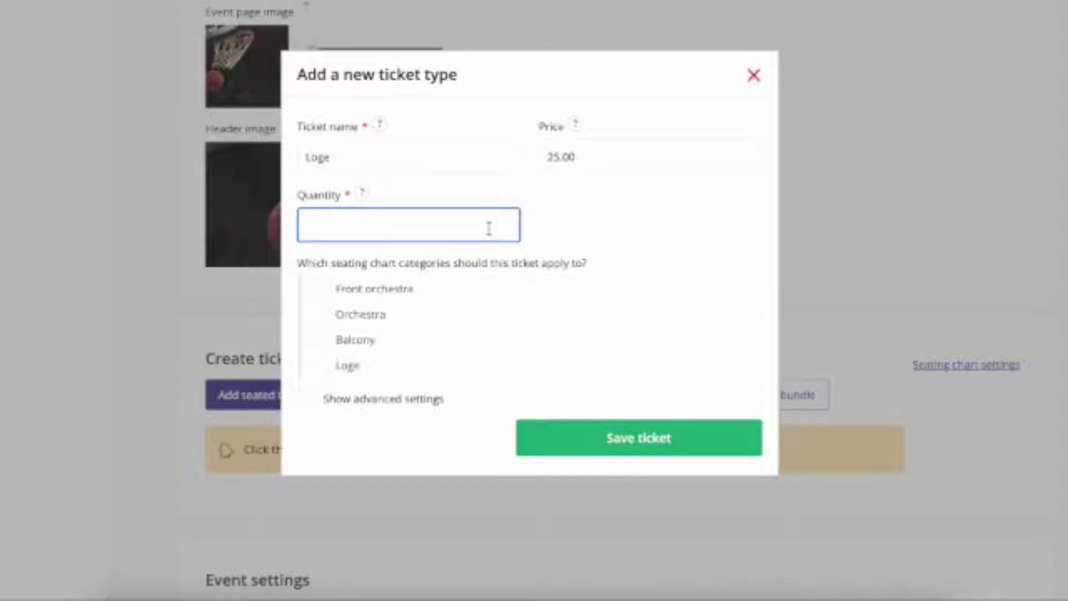
type("1000")
left_click(321, 372)
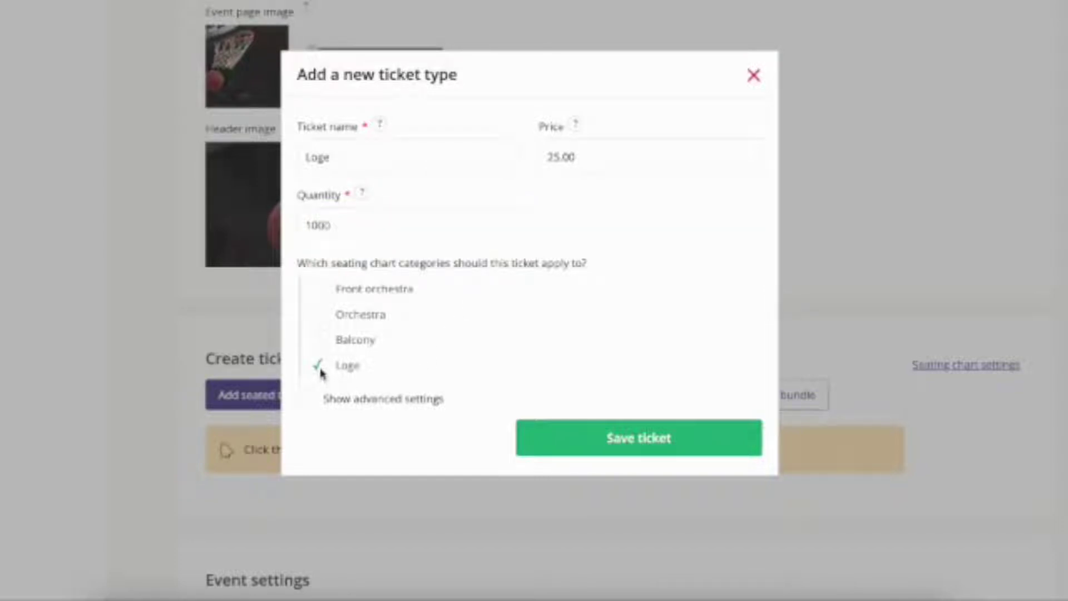
left_click(560, 431)
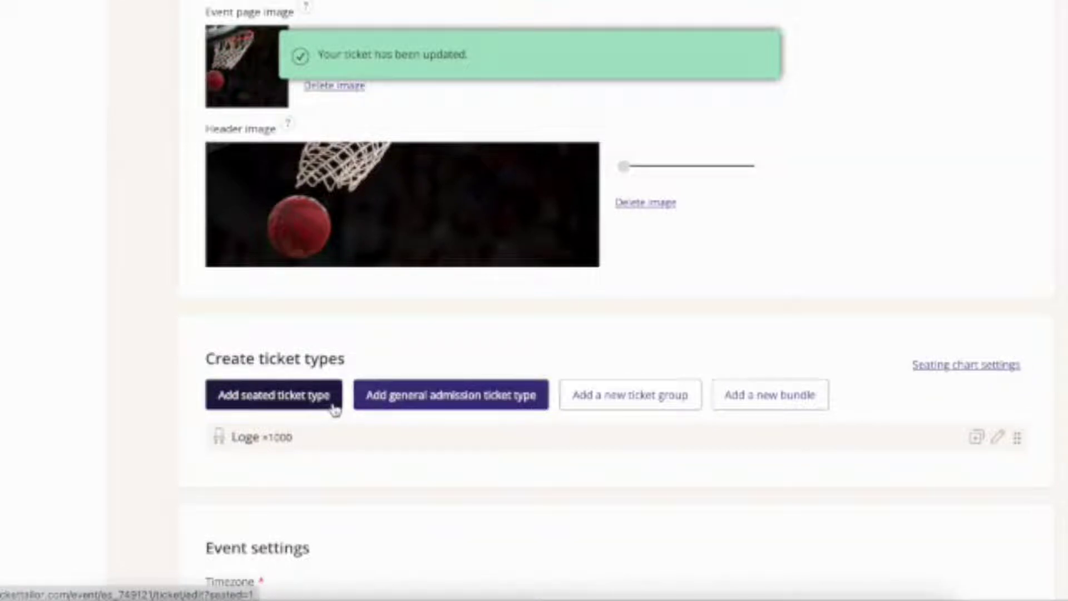
left_click(334, 409)
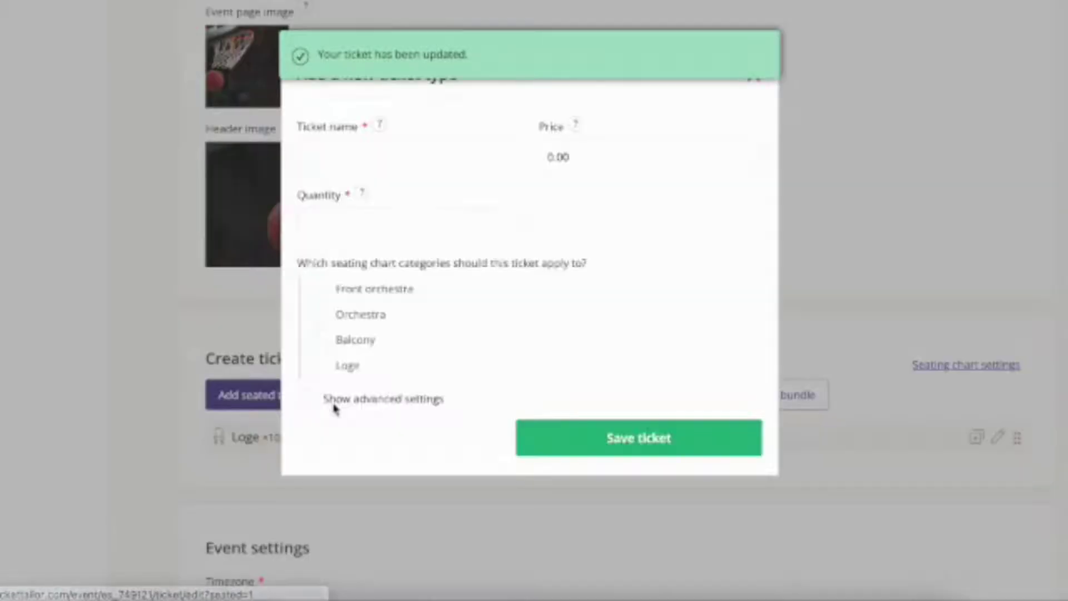
Add a seated Balcony ticket at 30, quantity 1000, on the Balcony category.
left_click(453, 162)
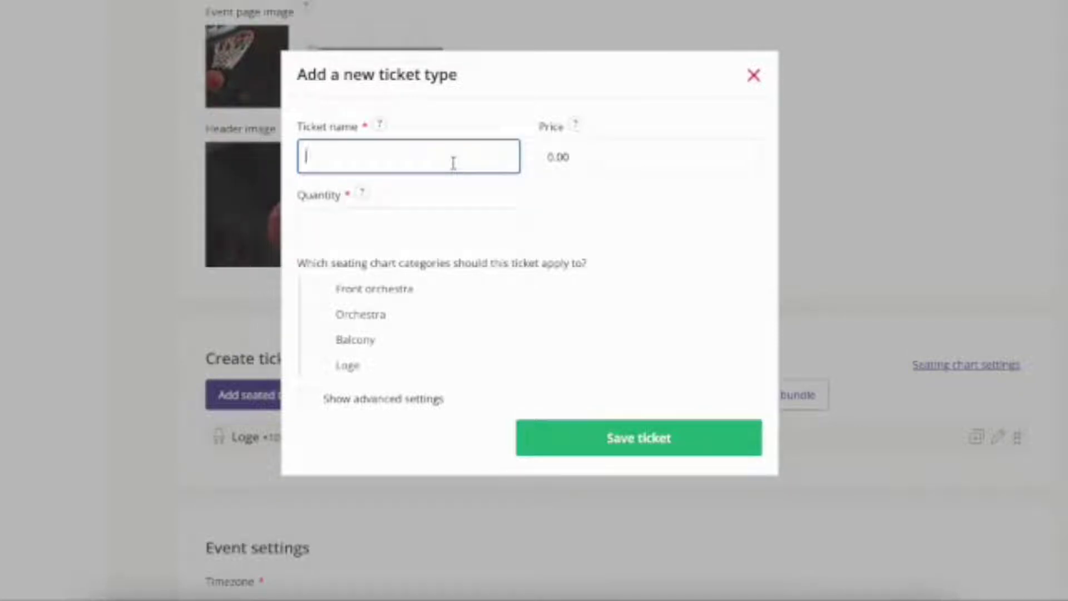
type("Balcony")
left_click(625, 143)
type("30")
left_click(495, 211)
type("1000")
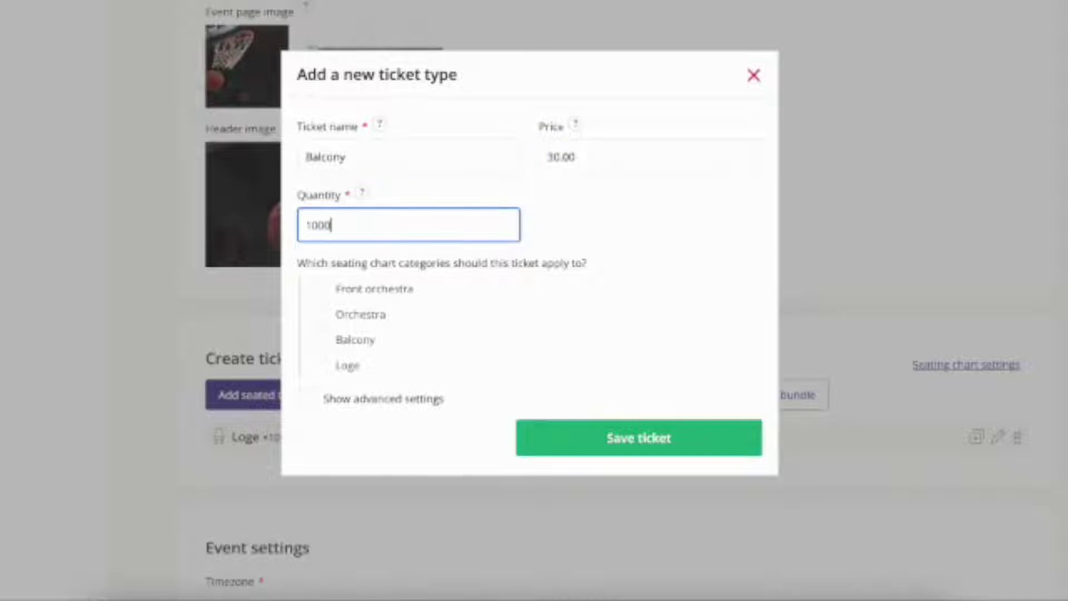
left_click(370, 344)
left_click(595, 453)
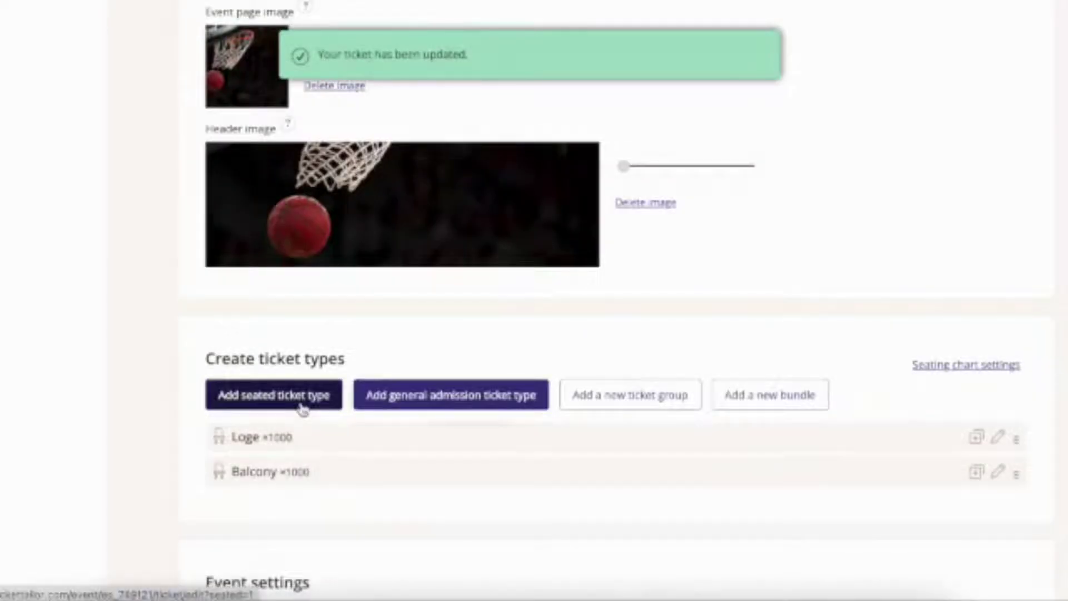
Add a seated Orchestra ticket at 45.00, quantity 1000, on the Orchestra category.
left_click(303, 407)
type("Orchestra")
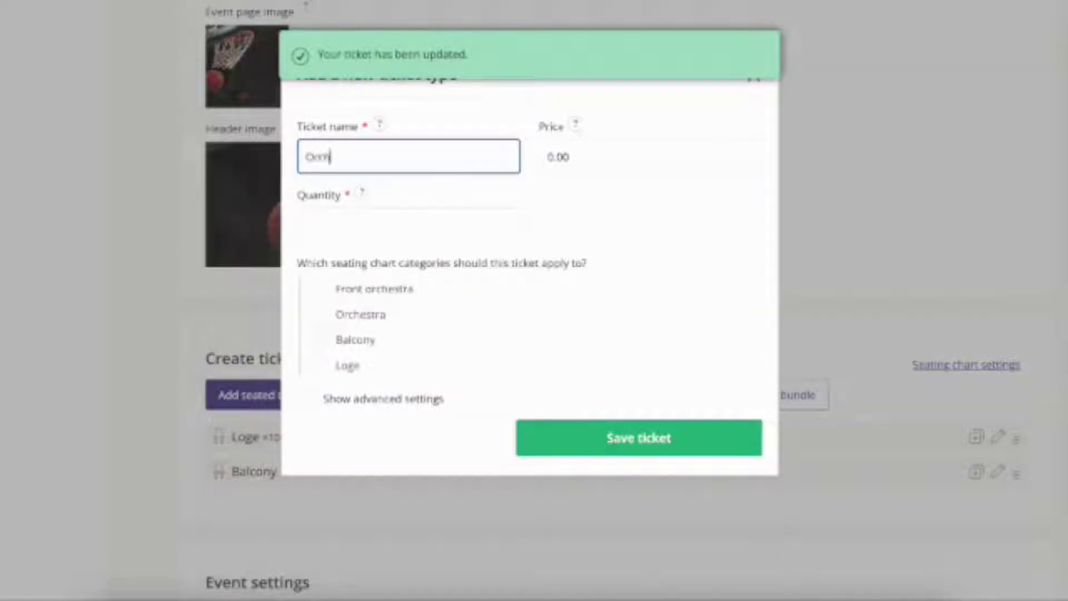
left_click(637, 164)
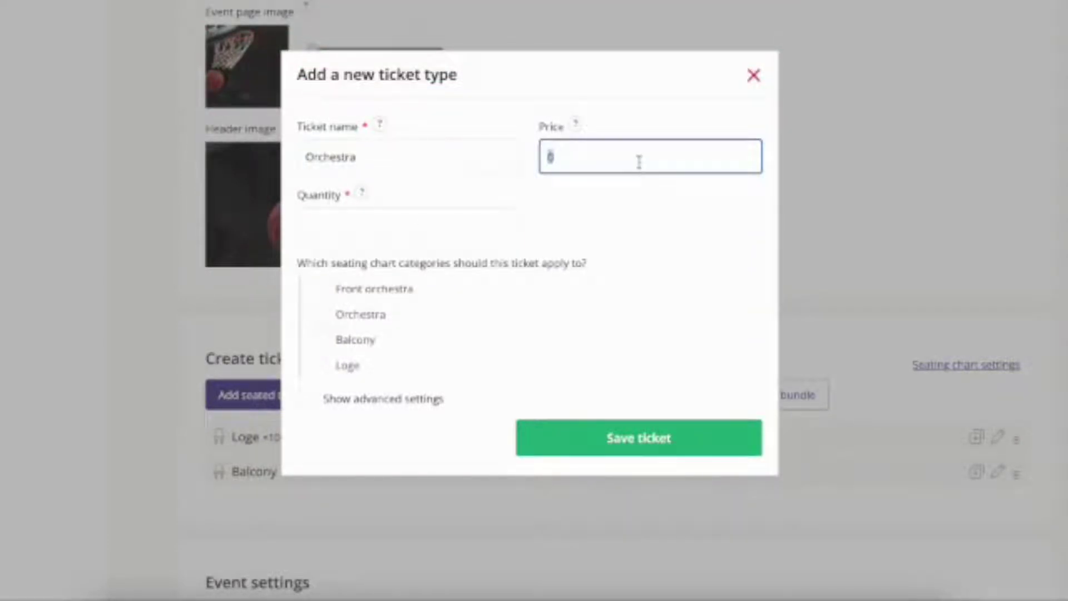
type("45.00")
key("Tab")
type("10")
key("Return")
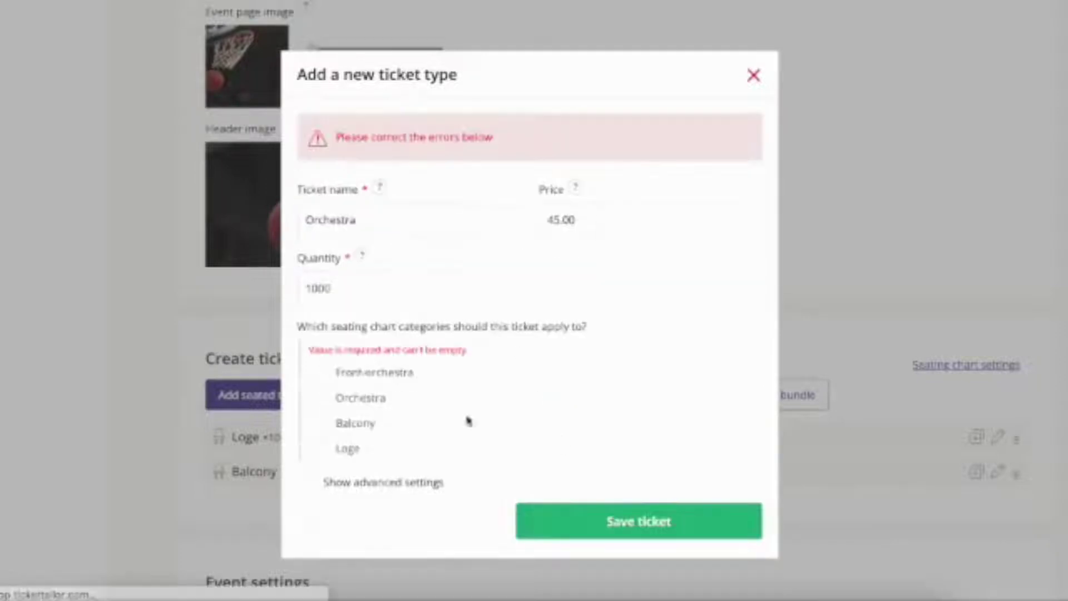
left_click(320, 400)
left_click(633, 520)
Add a seated Front orchestra ticket at 65.00, quantity 10000, on the Front orchestra seats.
left_click(257, 395)
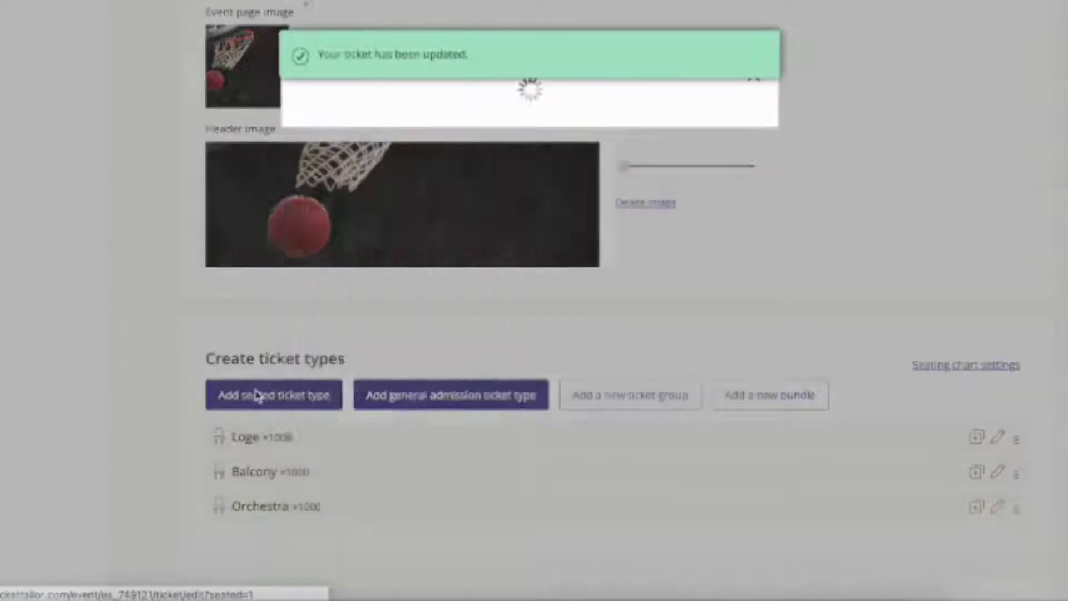
type("Front o")
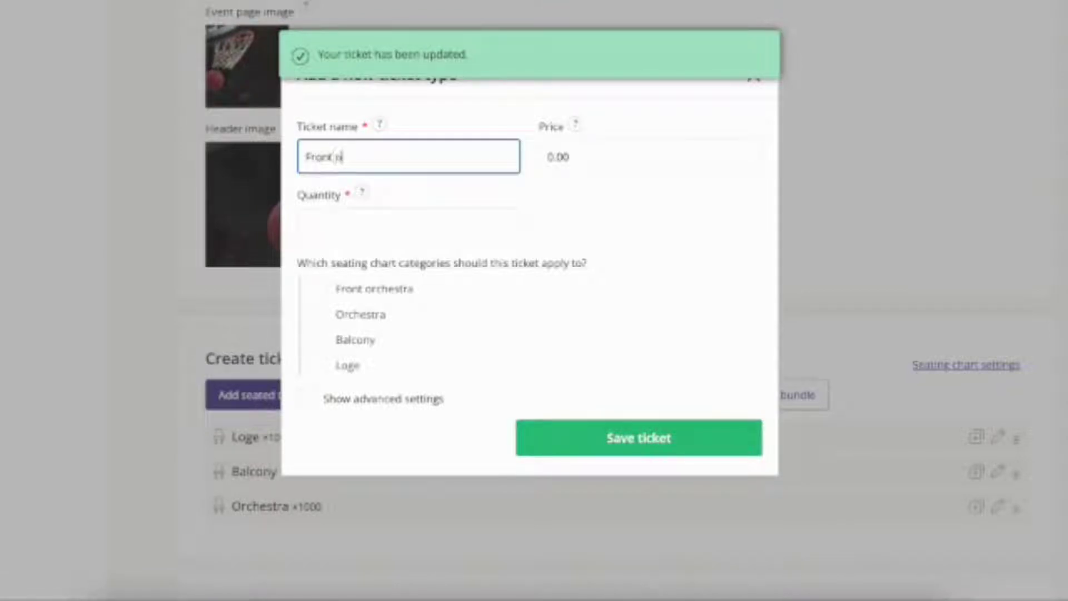
type("rchestra")
left_click(618, 166)
type("65.00")
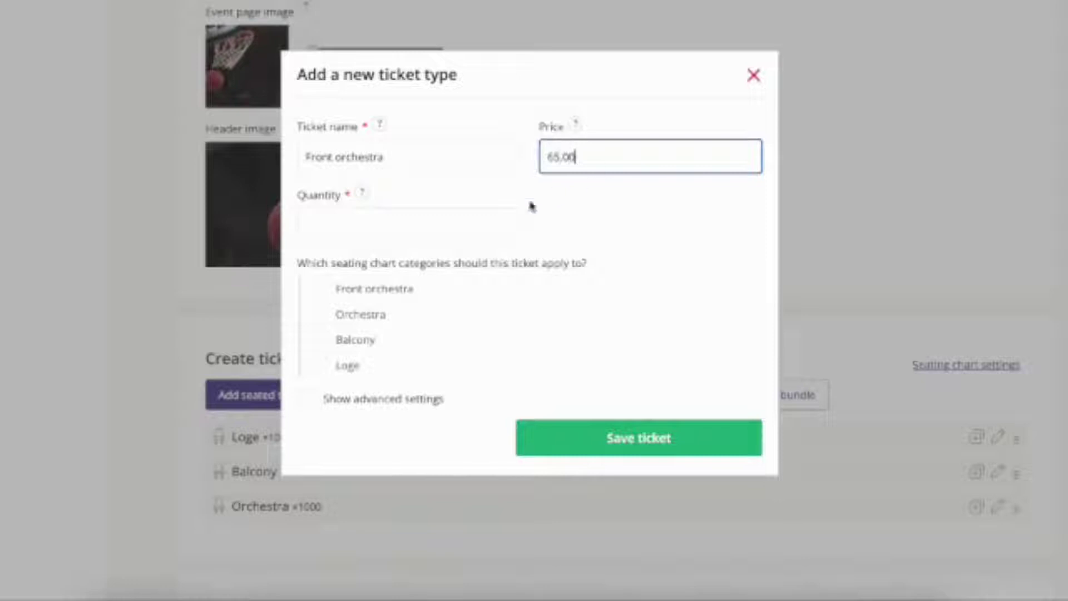
left_click(476, 223)
type("10000")
left_click(321, 318)
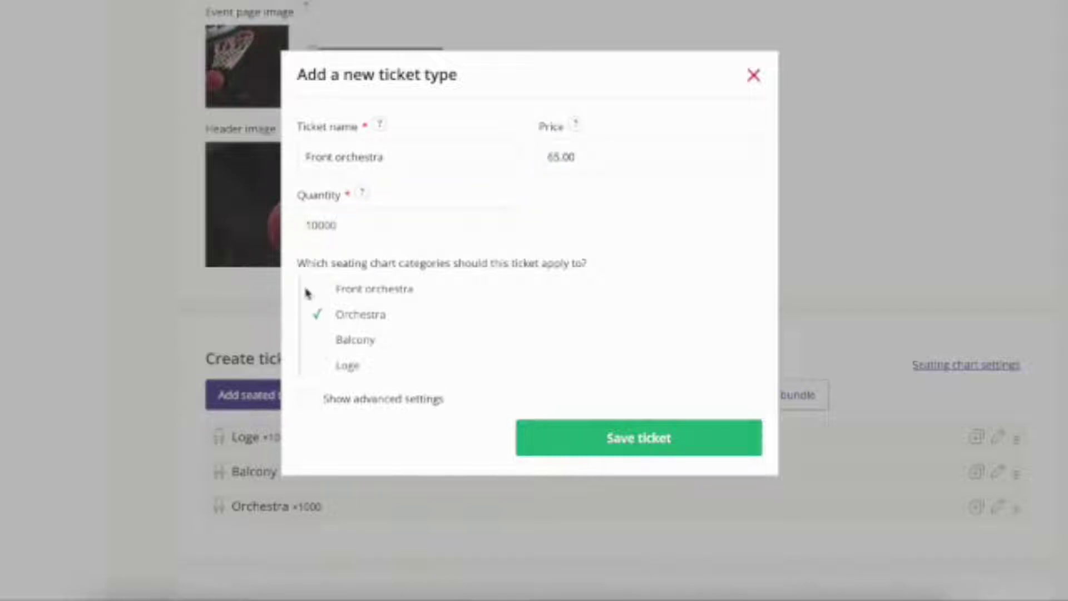
left_click(312, 290)
left_click(330, 316)
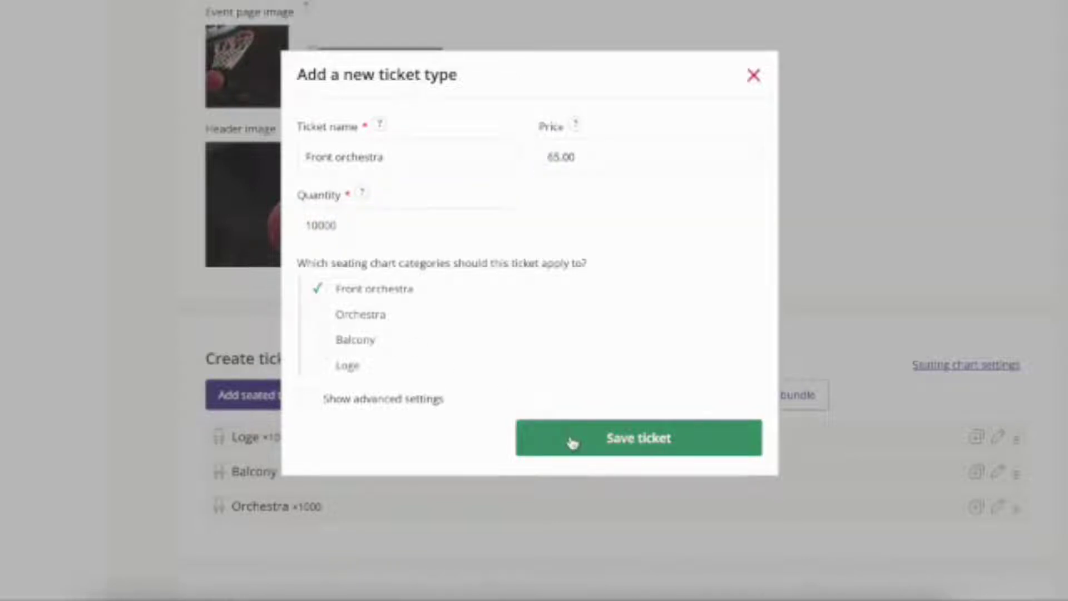
left_click(573, 443)
scroll(573, 442, "down", 2)
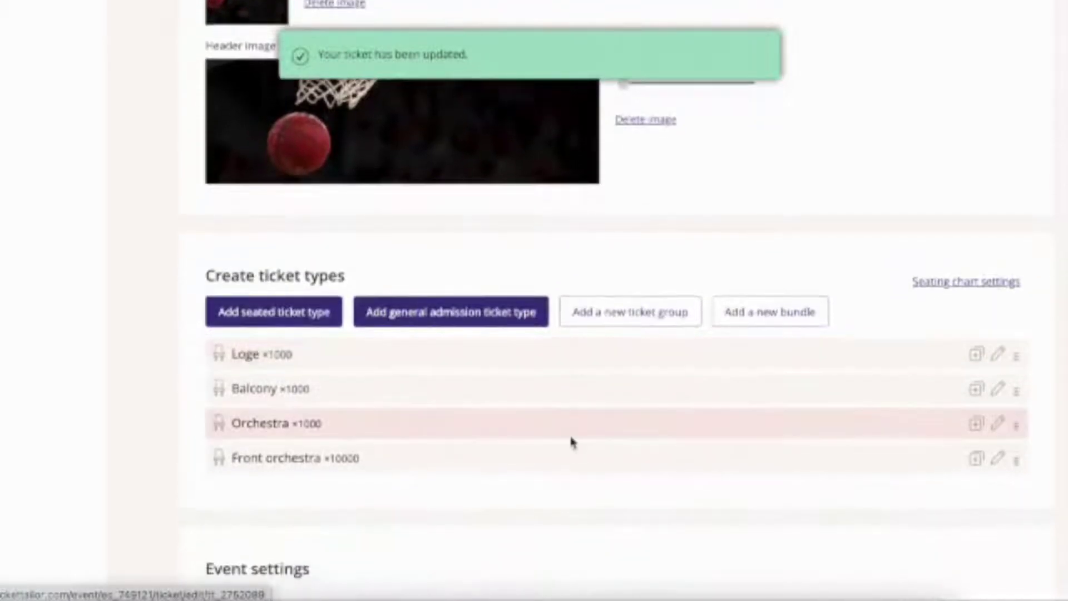
Save the Basketball game event and open its draft public page preview.
scroll(572, 444, "down", 15)
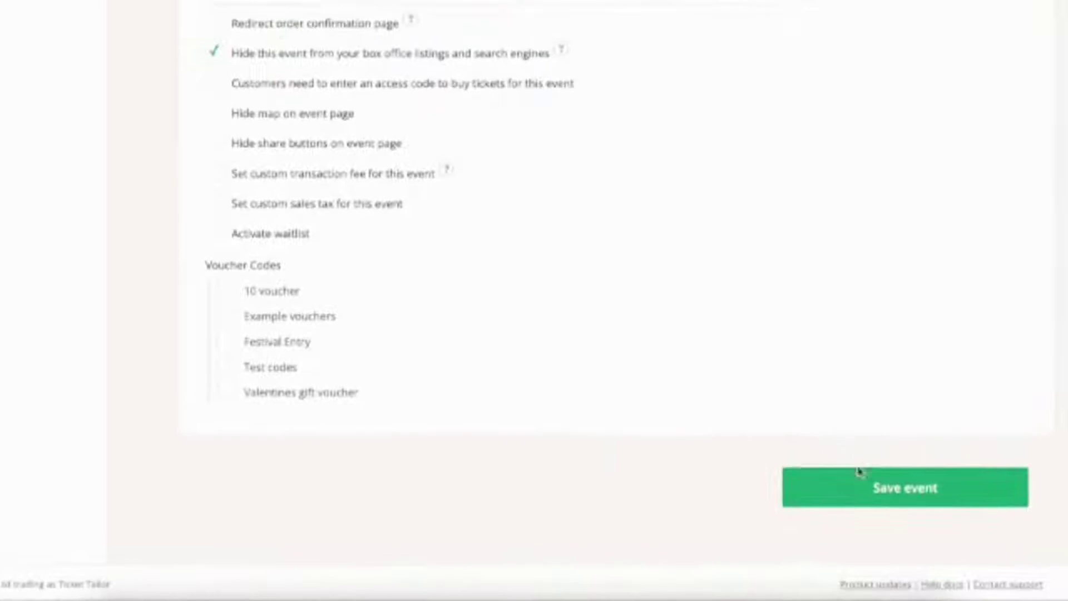
left_click(859, 483)
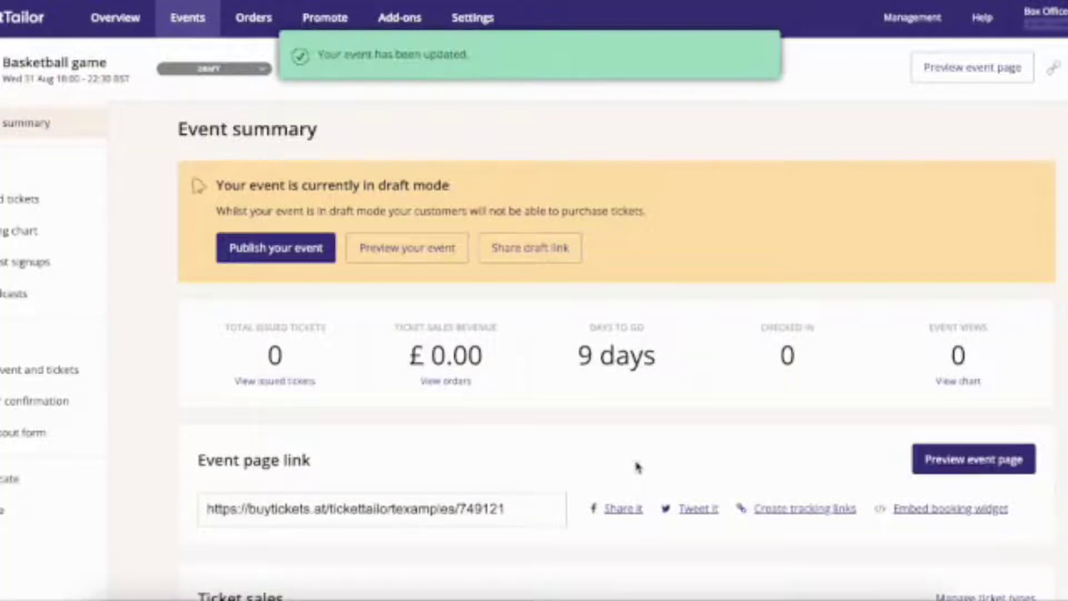
left_click(438, 261)
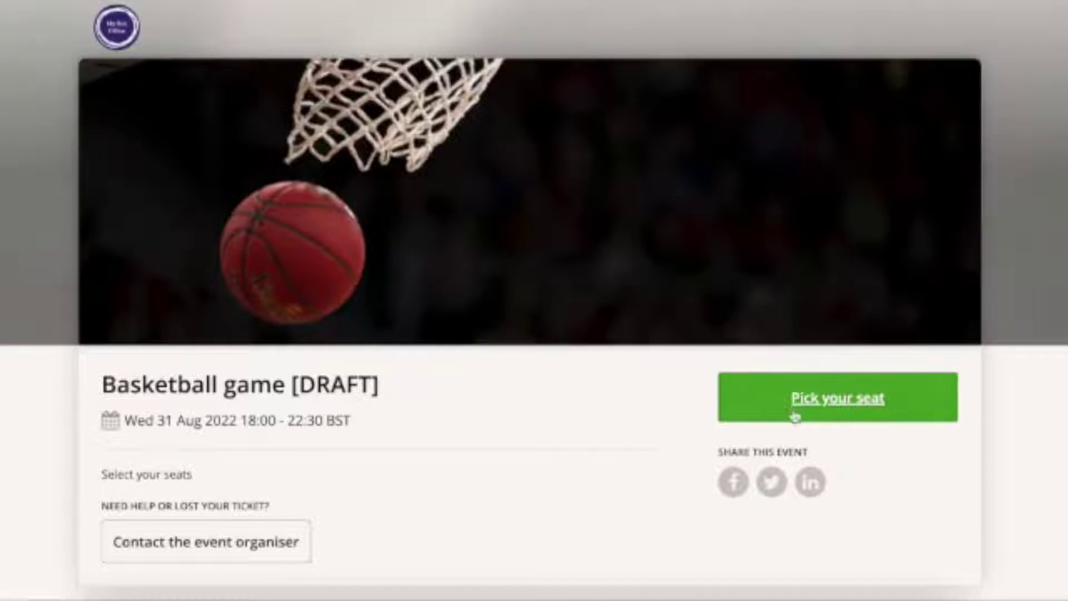
Pick Loge seats 10 and 11 in Row C in the preview, then return to the edit form.
left_click(797, 418)
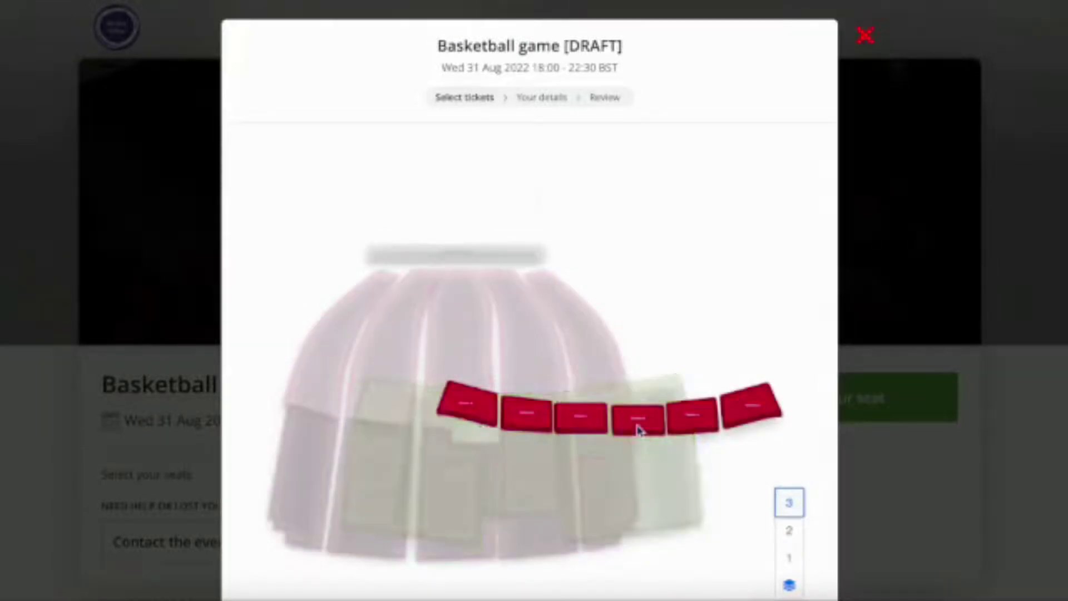
mouse_move(658, 429)
left_click(658, 429)
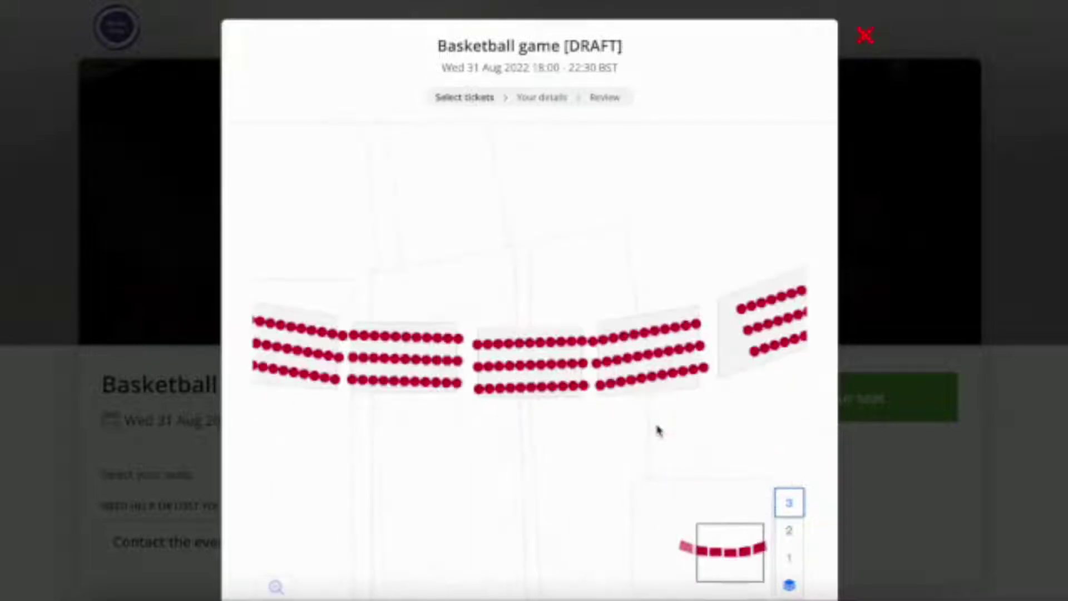
left_click(607, 389)
left_click(603, 455)
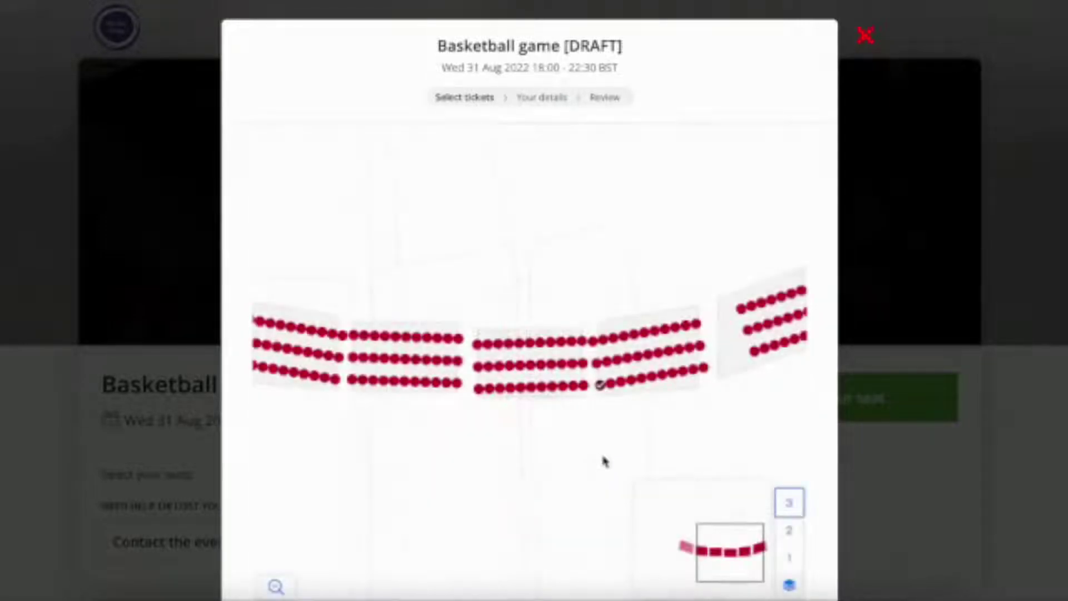
left_click(610, 390)
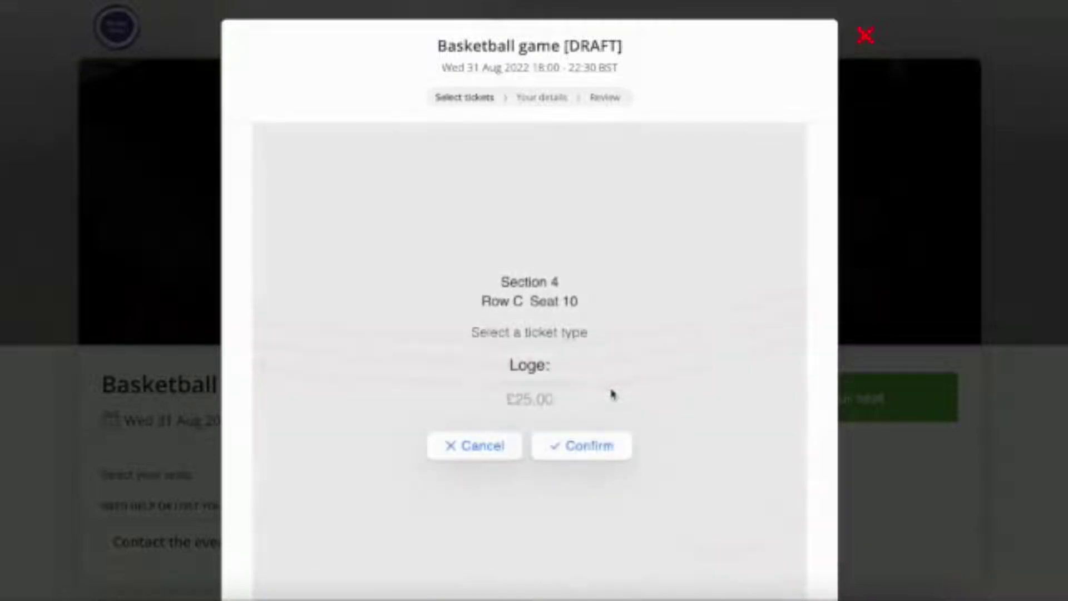
left_click(602, 454)
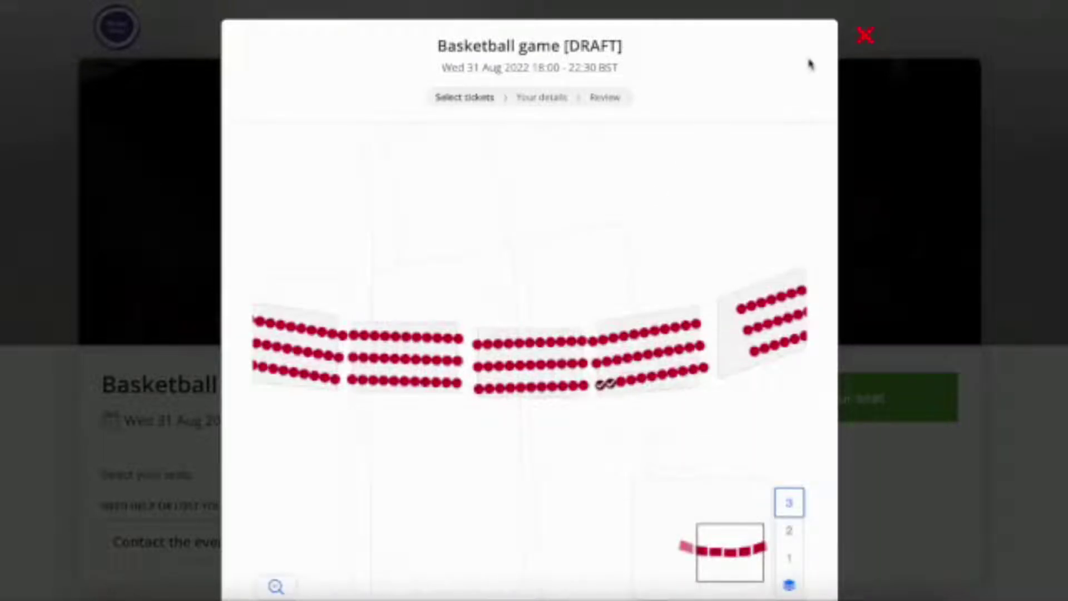
left_click(865, 36)
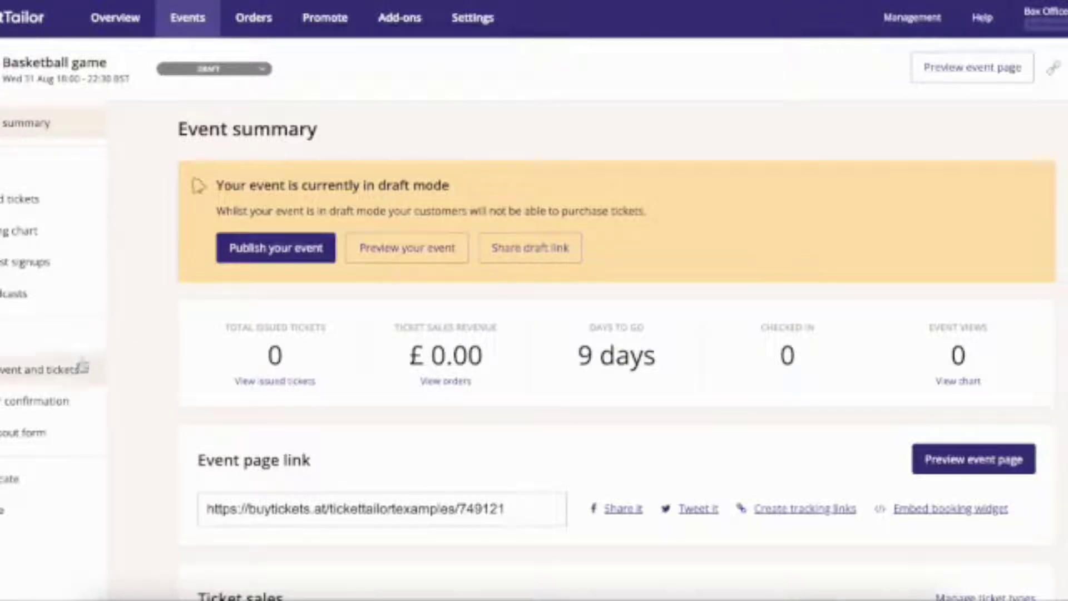
left_click(77, 376)
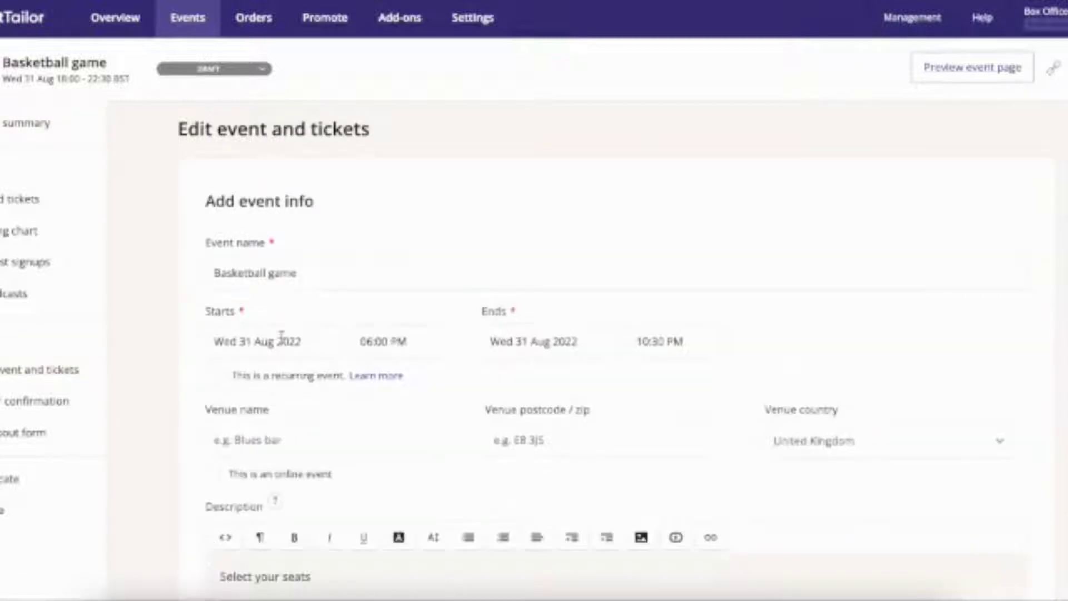
Add a 'Student discount - upper levels' seated ticket at 15.00, quantity 10000, for Balcony and Loge.
scroll(280, 344, "down", 15)
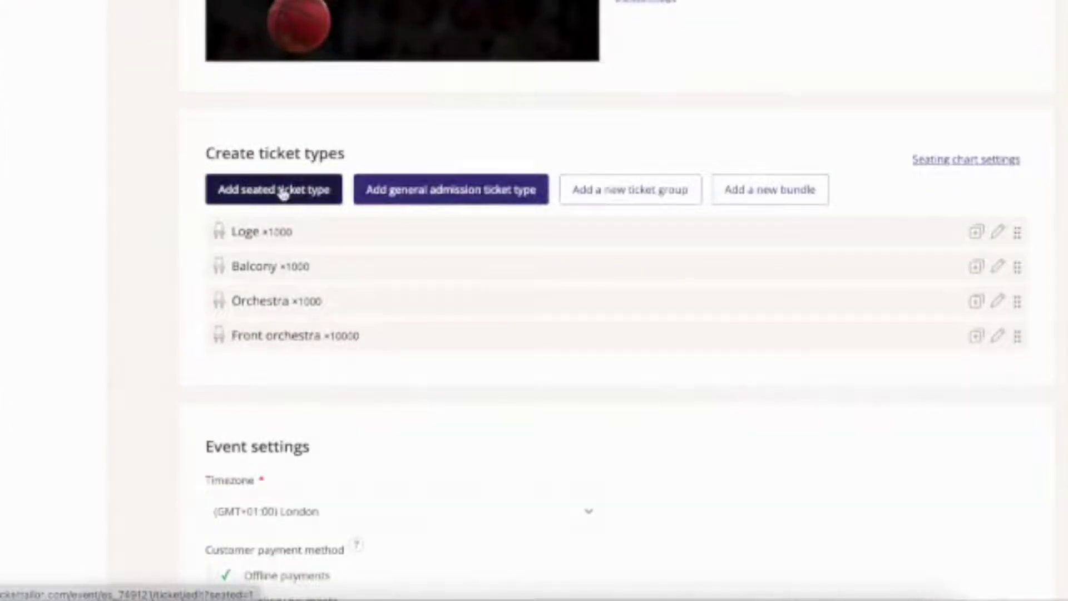
left_click(282, 191)
left_click(344, 165)
type("Student discou")
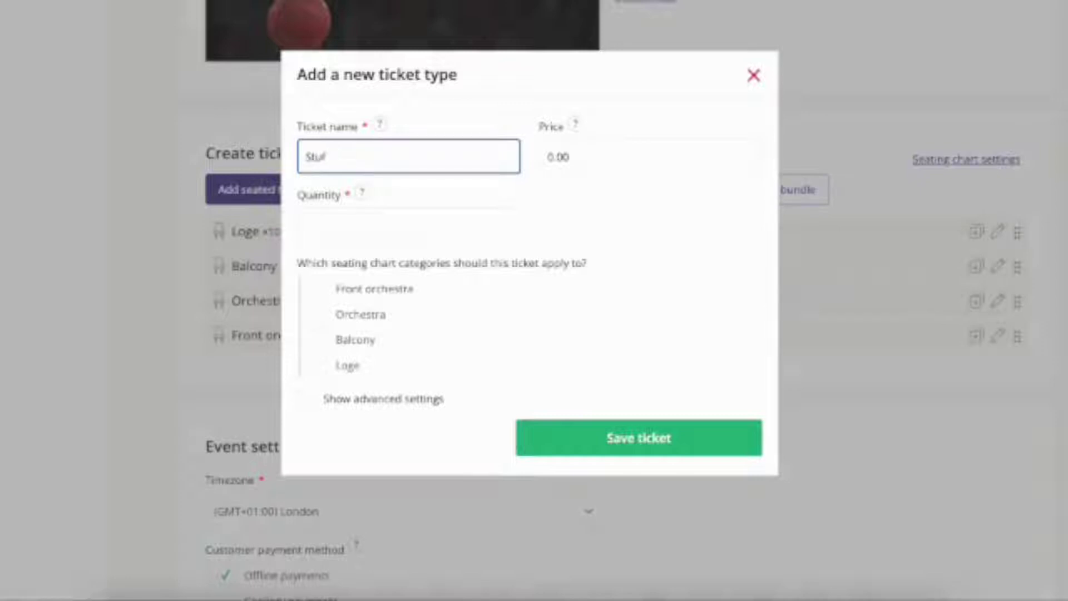
type("nt")
left_click(613, 167)
left_click(453, 161)
type("- upper levels")
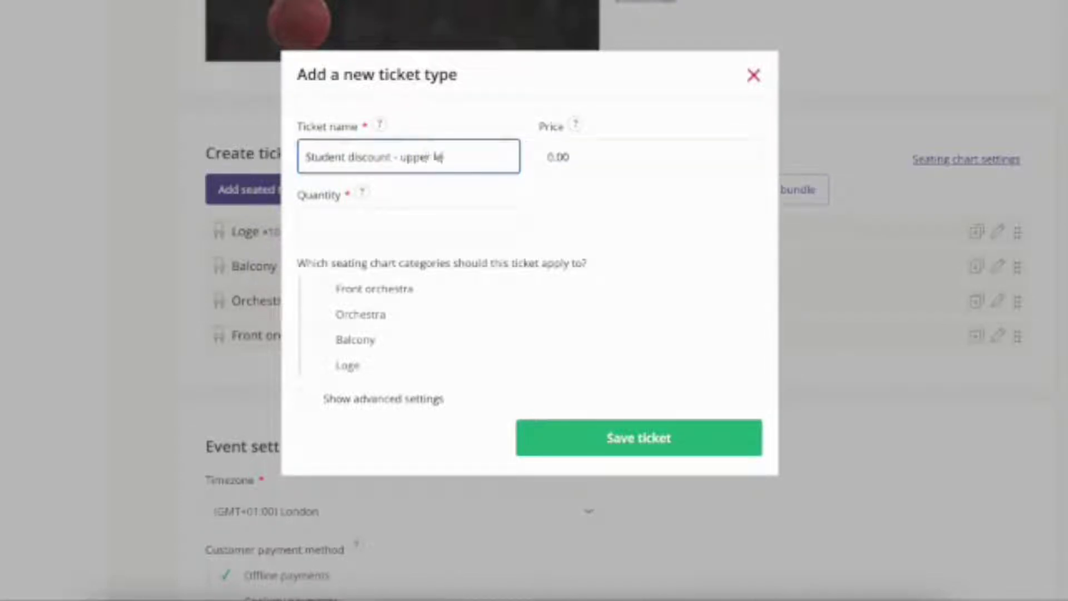
left_click(566, 169)
type("15.00")
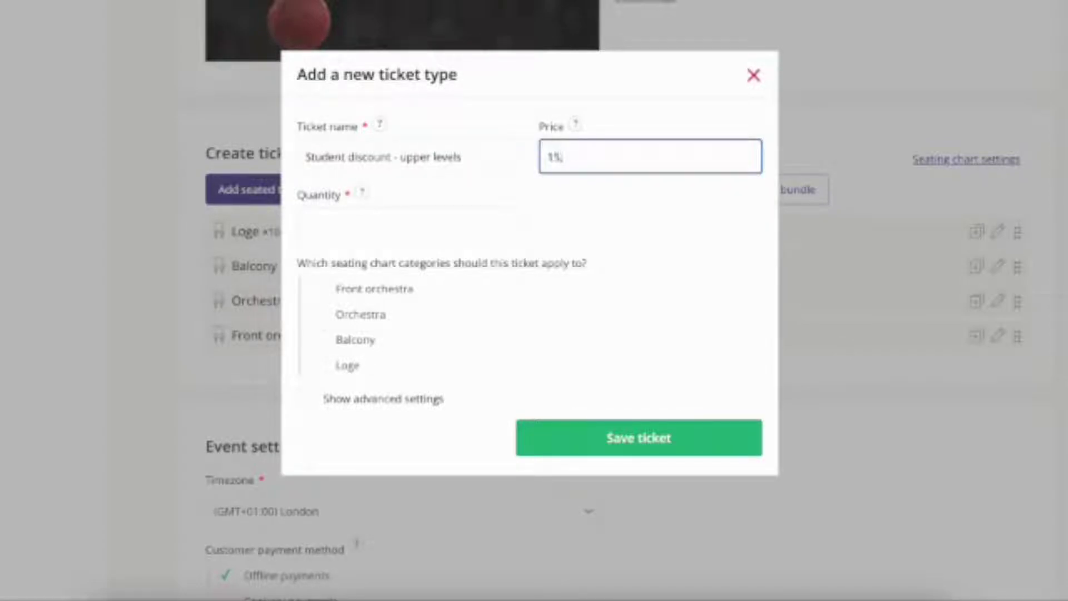
left_click(323, 343)
left_click(333, 225)
type("10000")
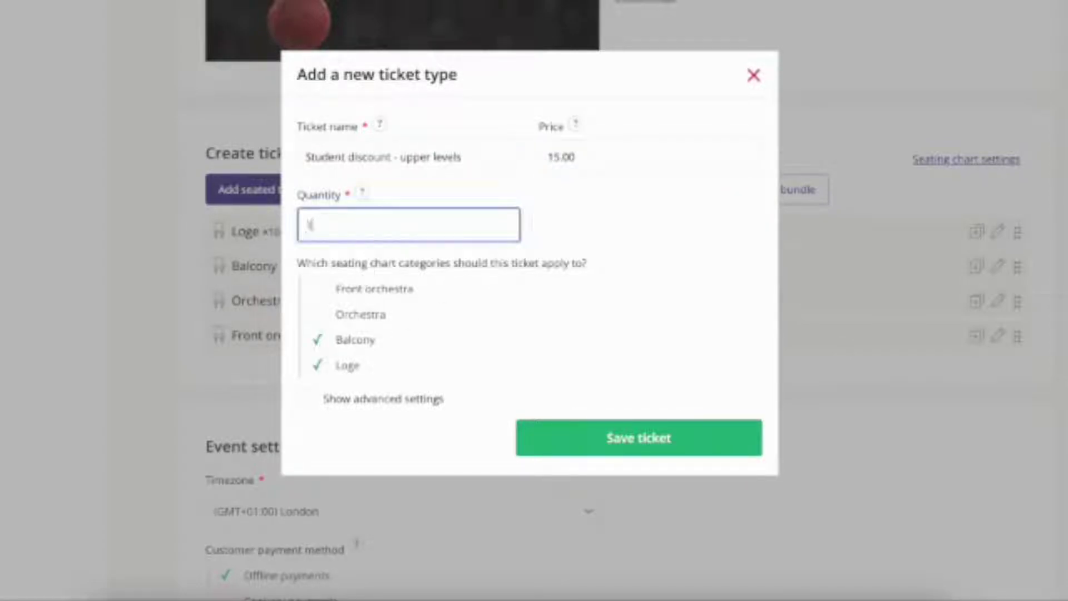
left_click(634, 437)
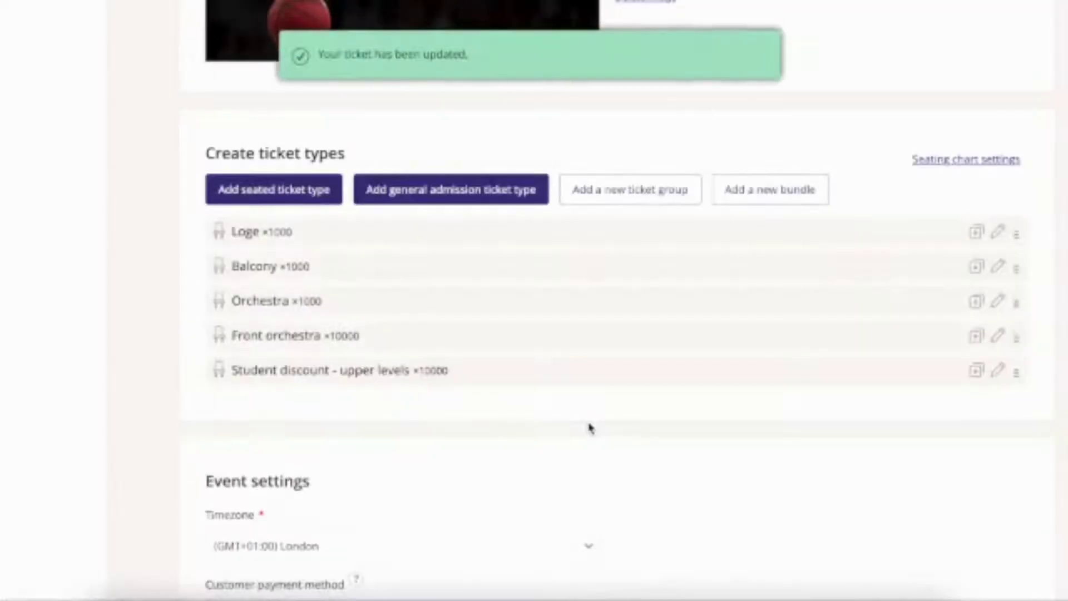
Add a 'Student discount - Orchestra' seated ticket at 30.00, quantity 10000, on the Orchestra category.
left_click(293, 202)
type("Student dis")
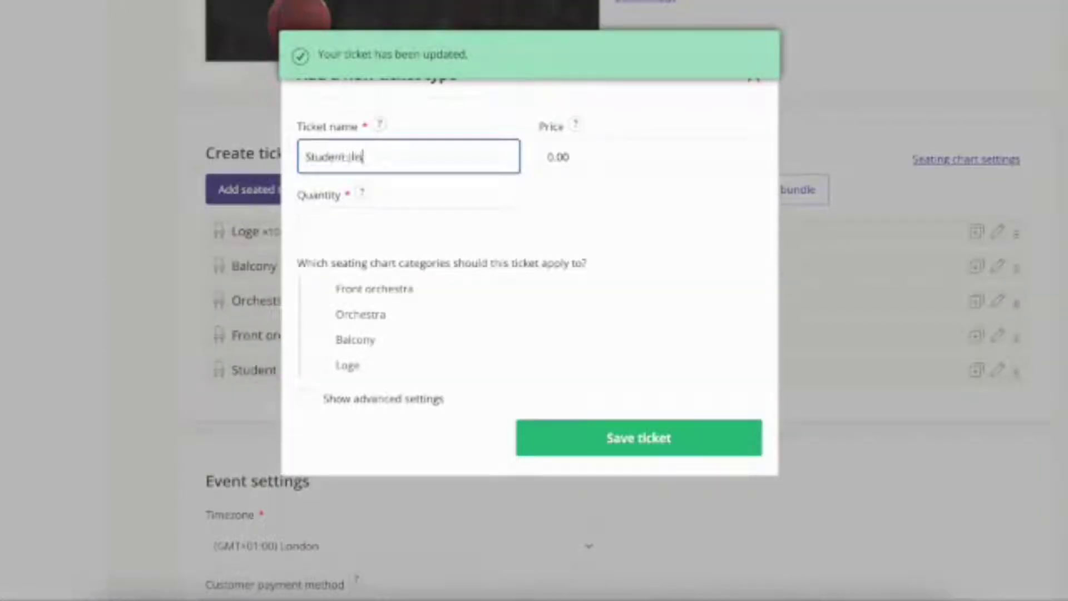
type("count - Orchestra")
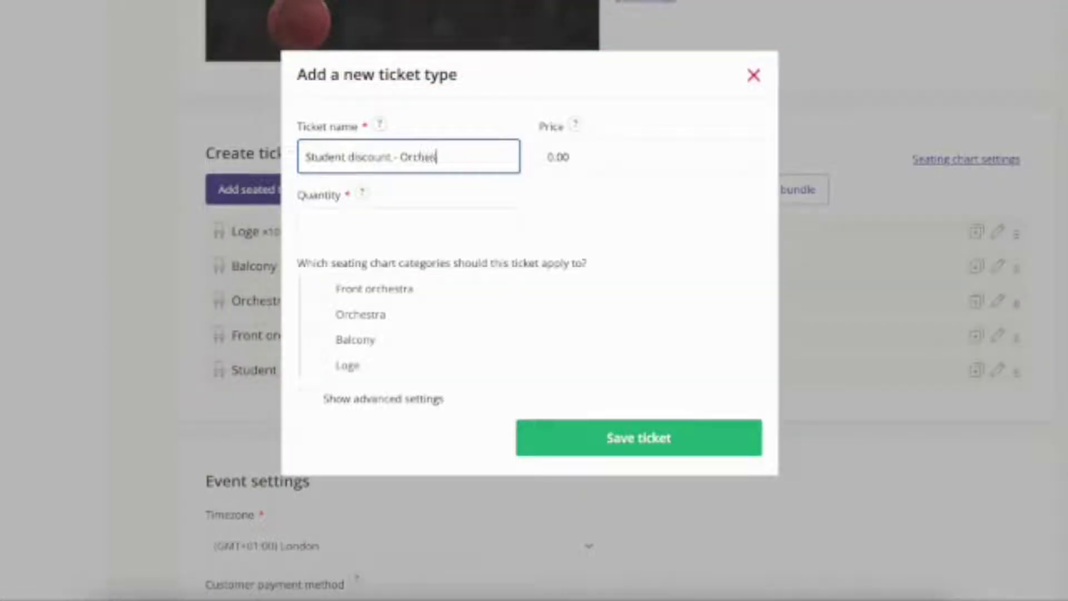
left_click(361, 215)
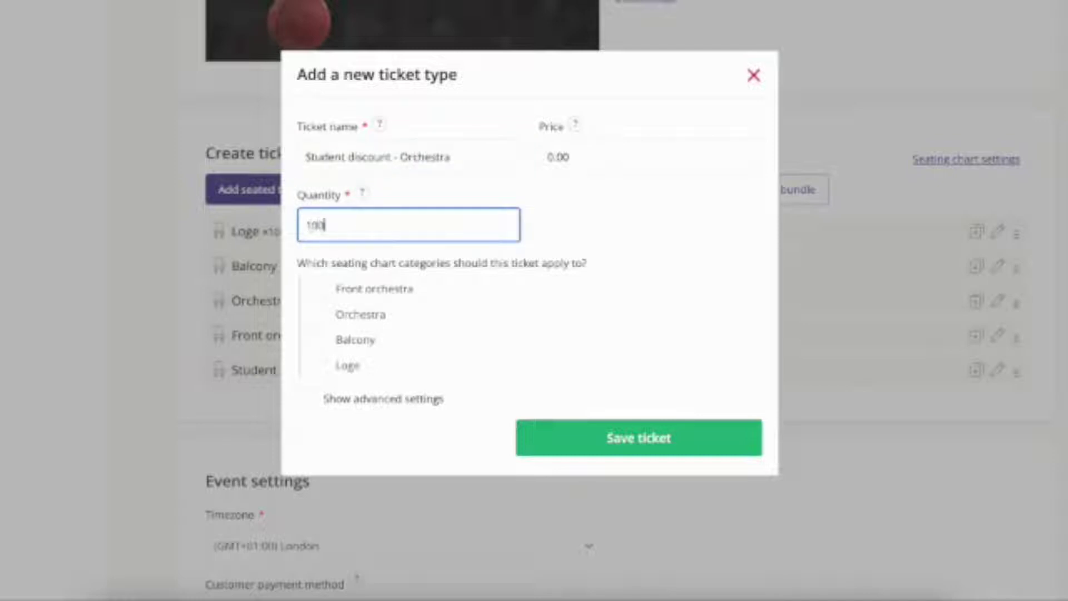
left_click(317, 315)
left_click(648, 161)
type("10")
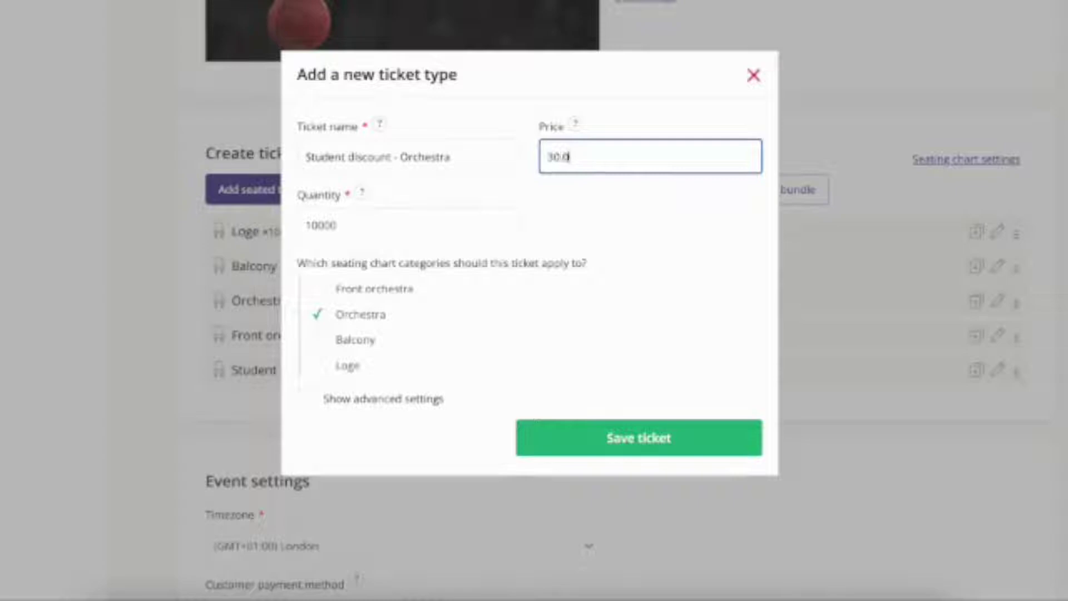
left_click(730, 437)
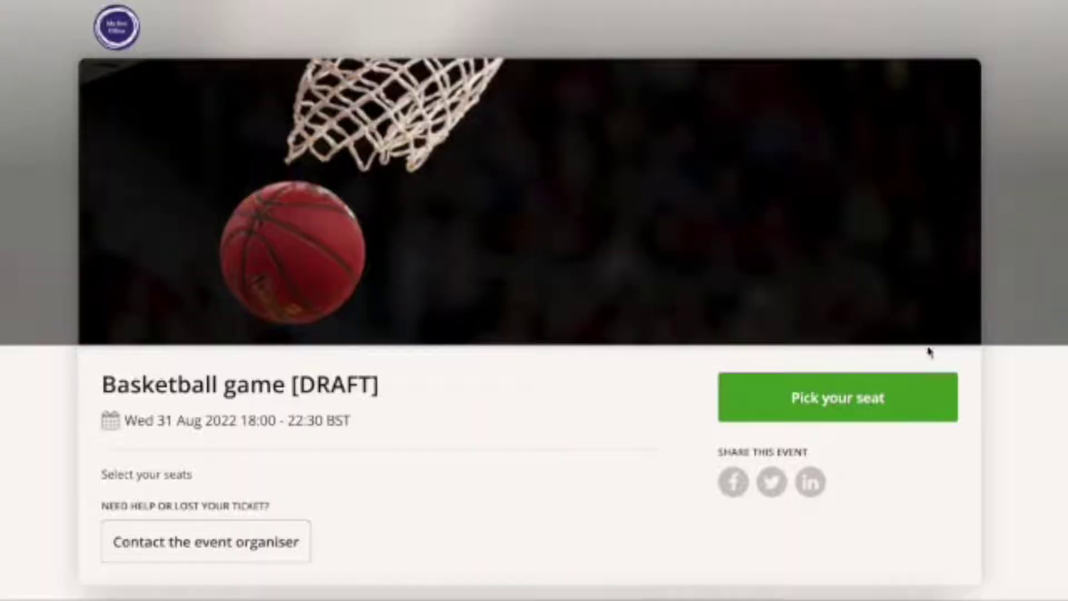
Pick Section 4, Row C seats 8 and 9 in the seat picker, giving seat 9 the Student discount price.
left_click(925, 398)
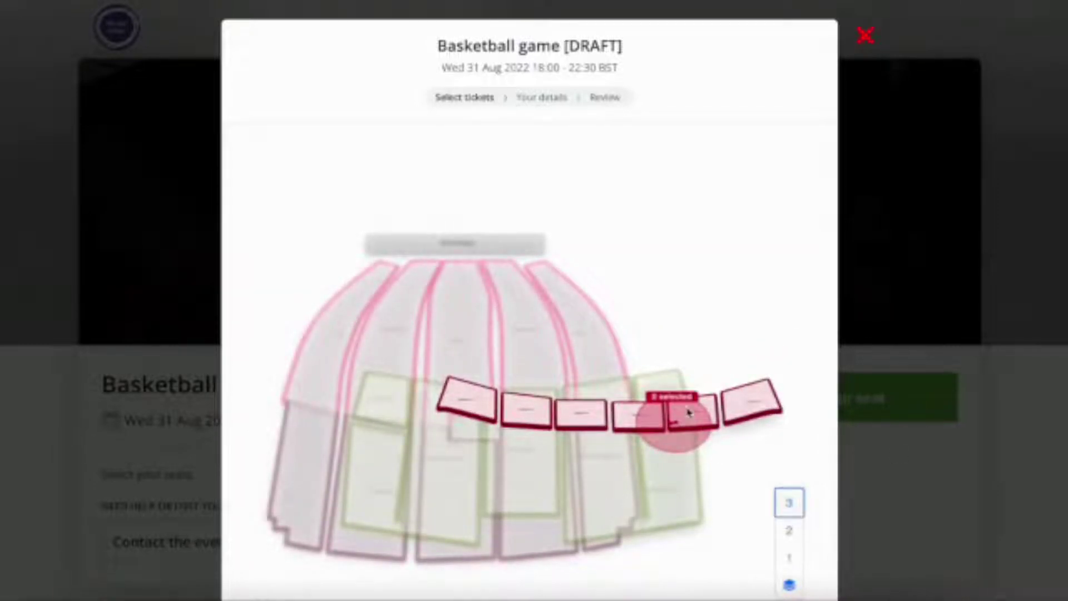
left_click(677, 425)
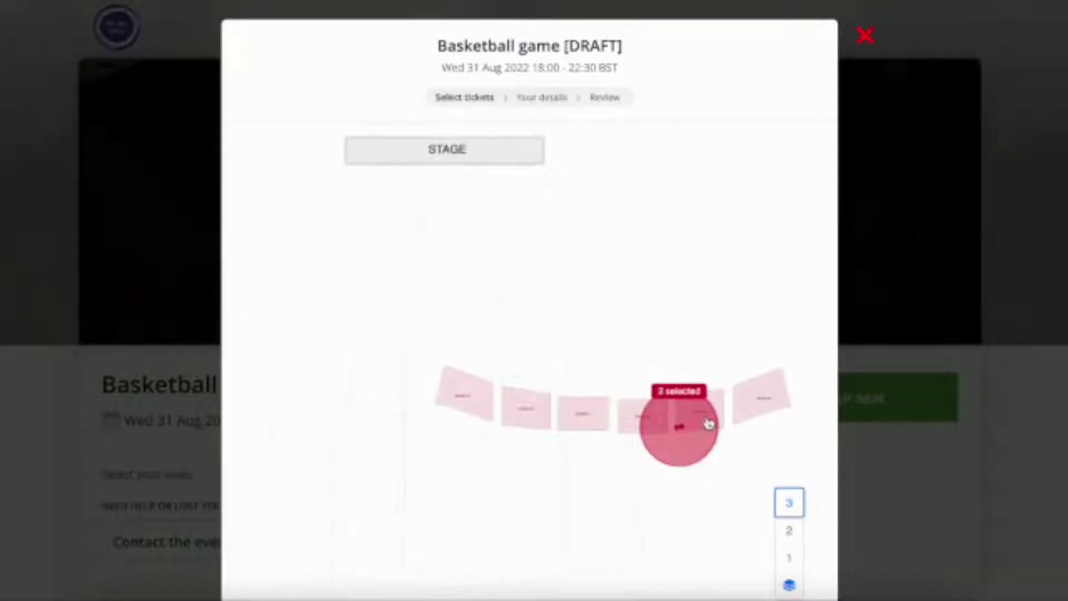
left_click(680, 425)
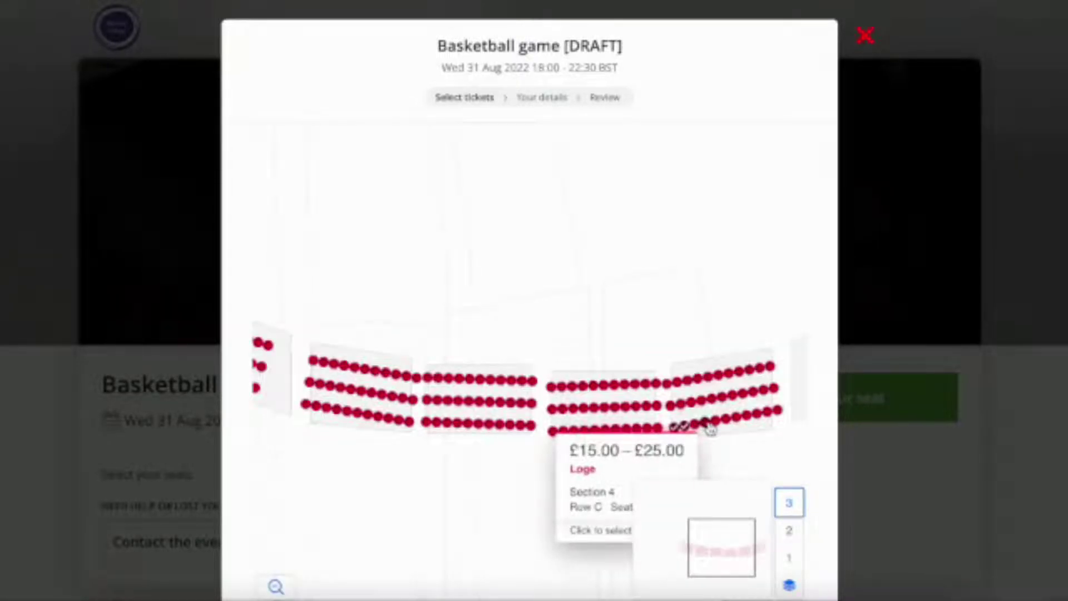
left_click(708, 426)
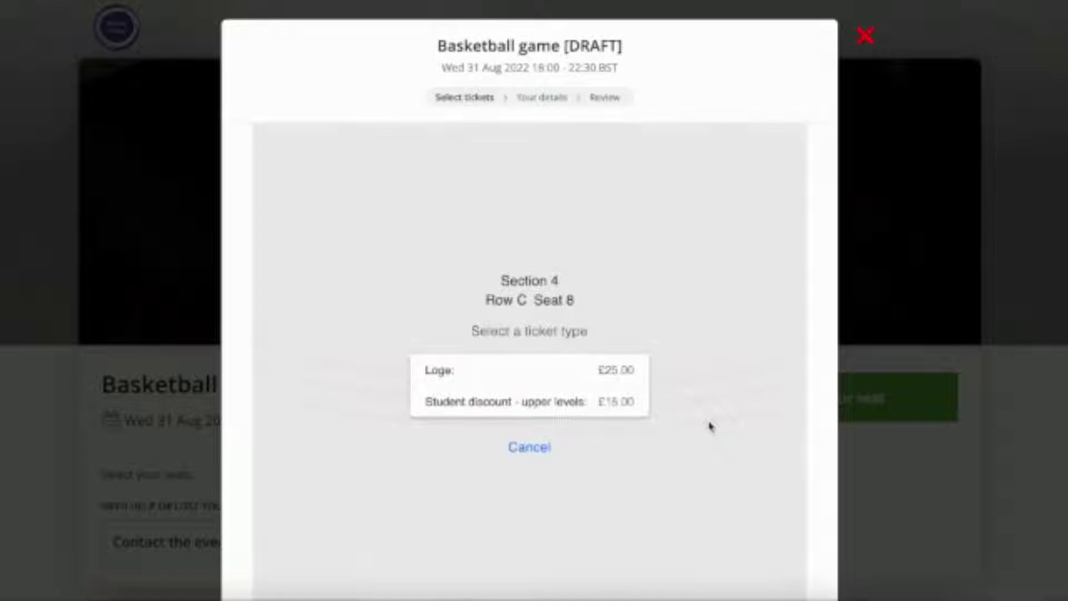
left_click(643, 408)
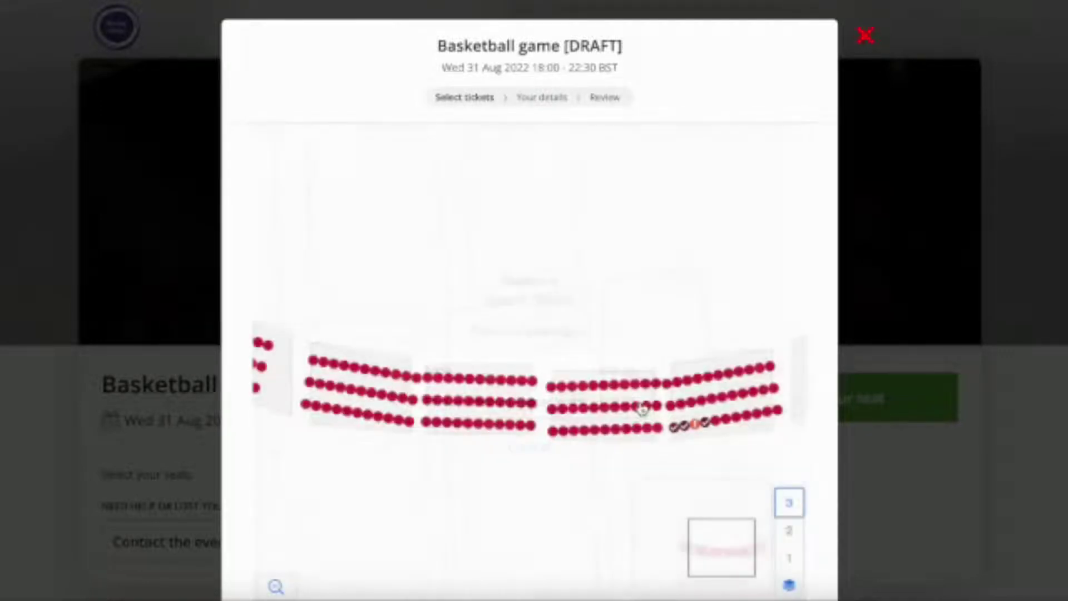
mouse_move(699, 435)
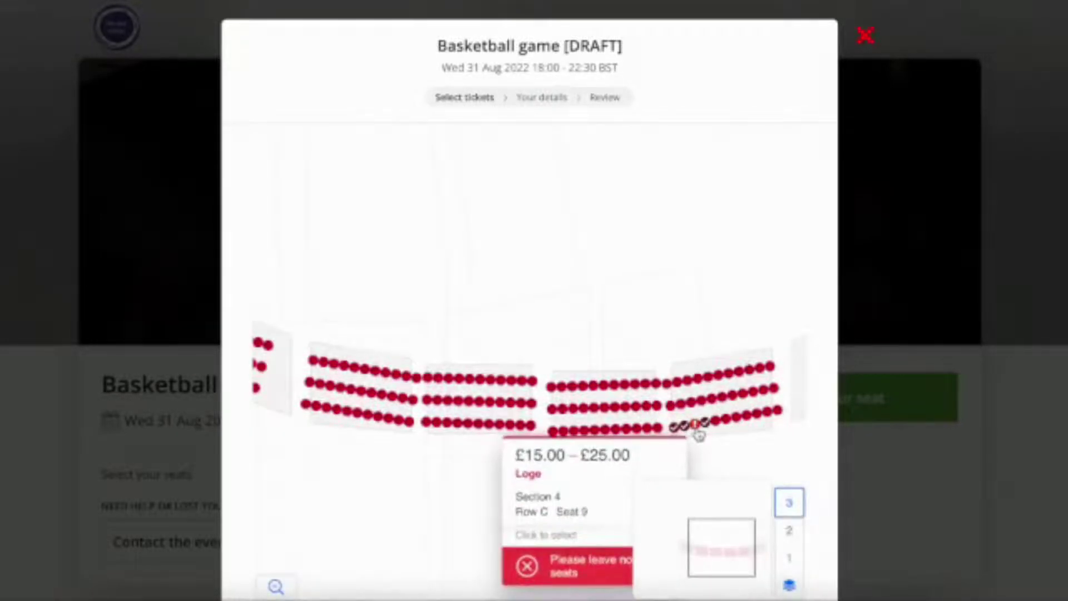
left_click(699, 435)
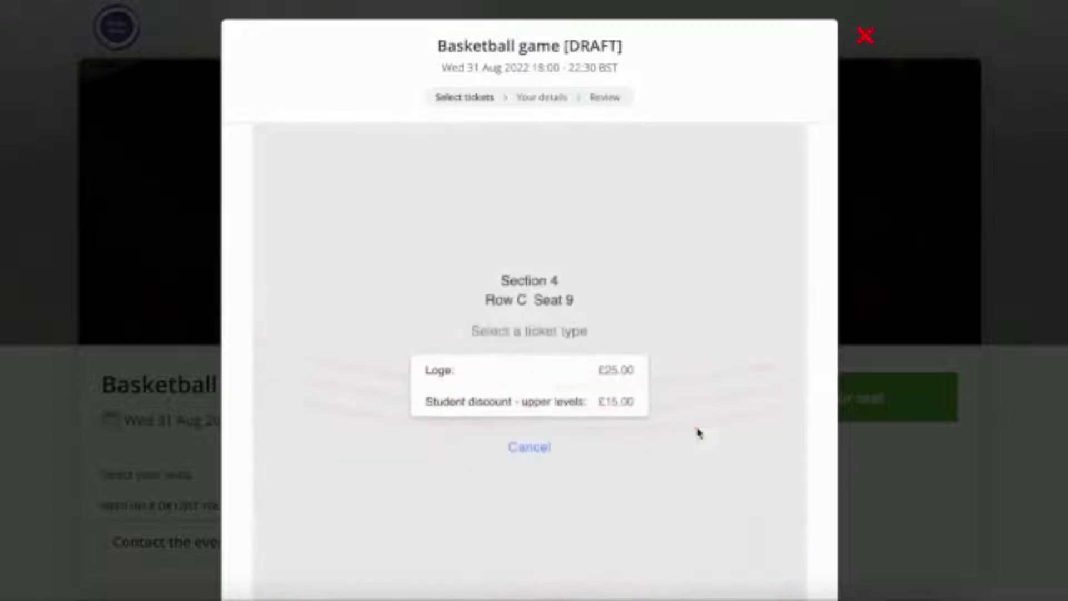
left_click(641, 410)
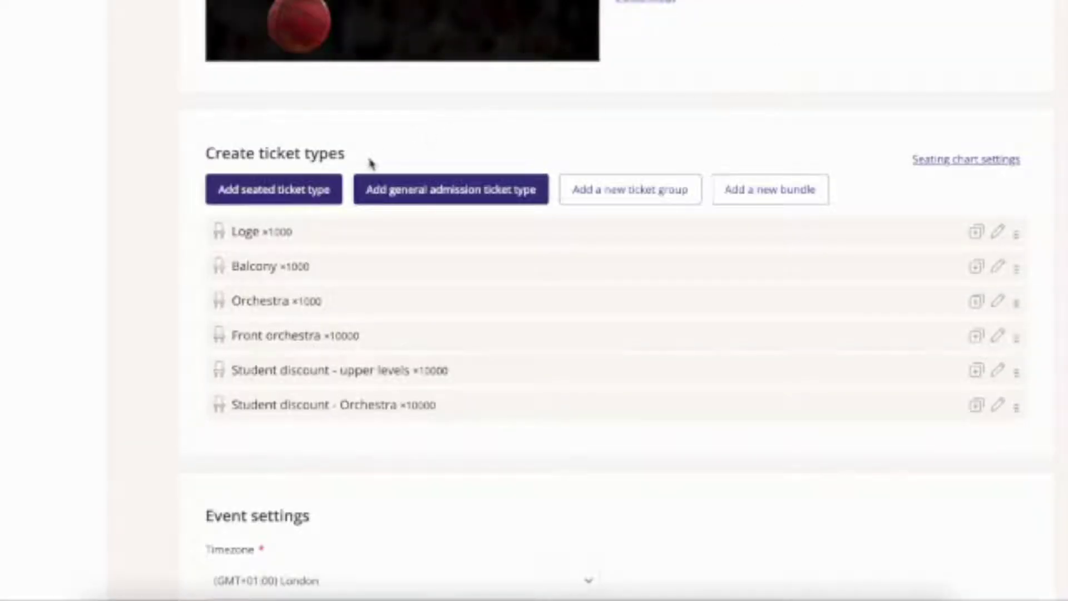
Add a Standing room general admission ticket at 5.00 with quantity 200.
left_click(382, 189)
left_click(379, 163)
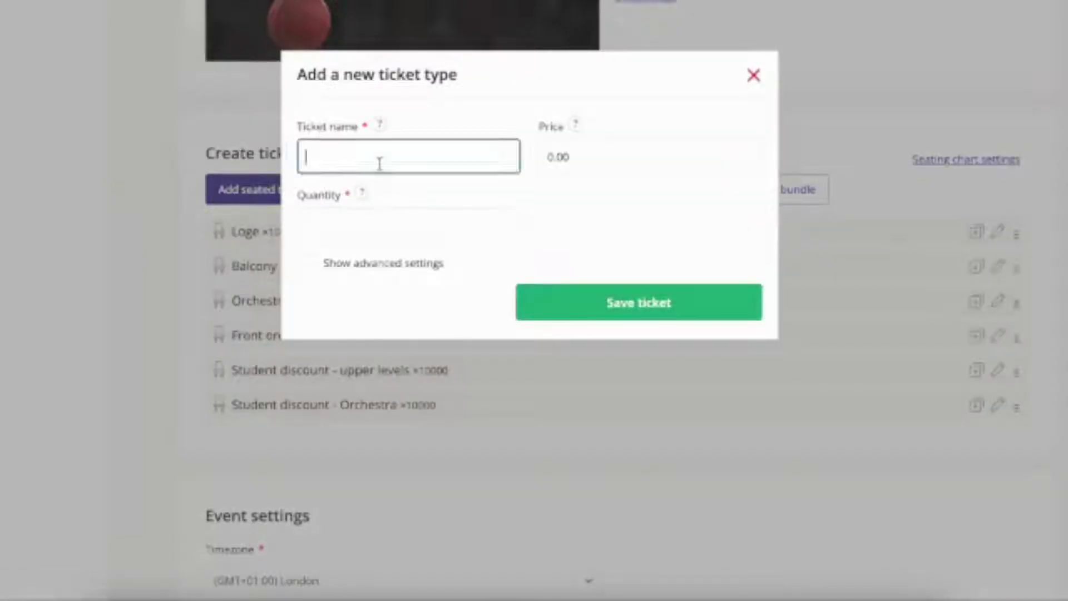
type("Standing")
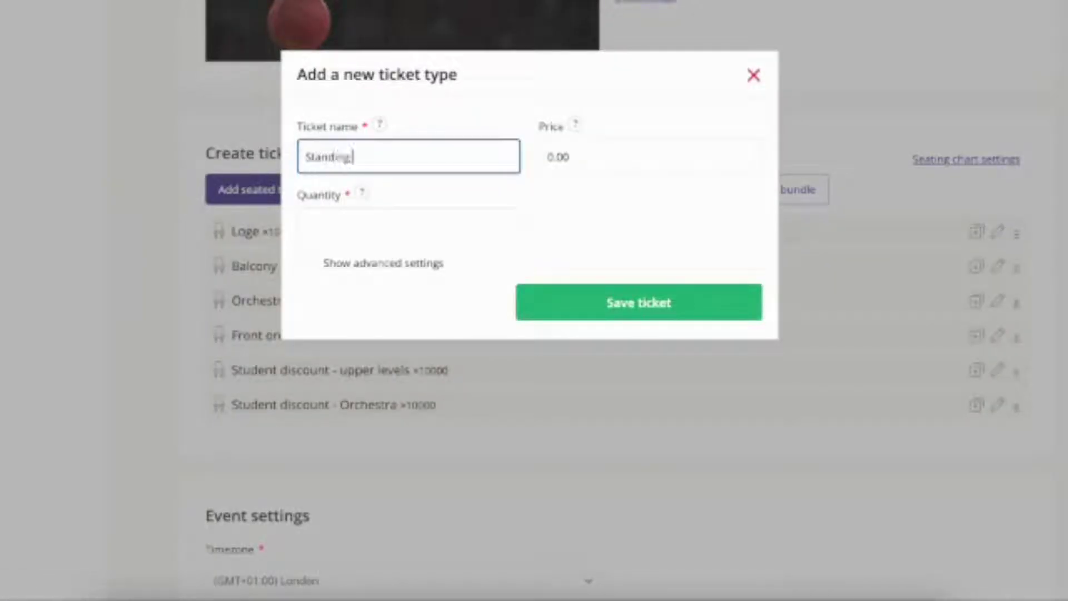
type(" room")
left_click(564, 167)
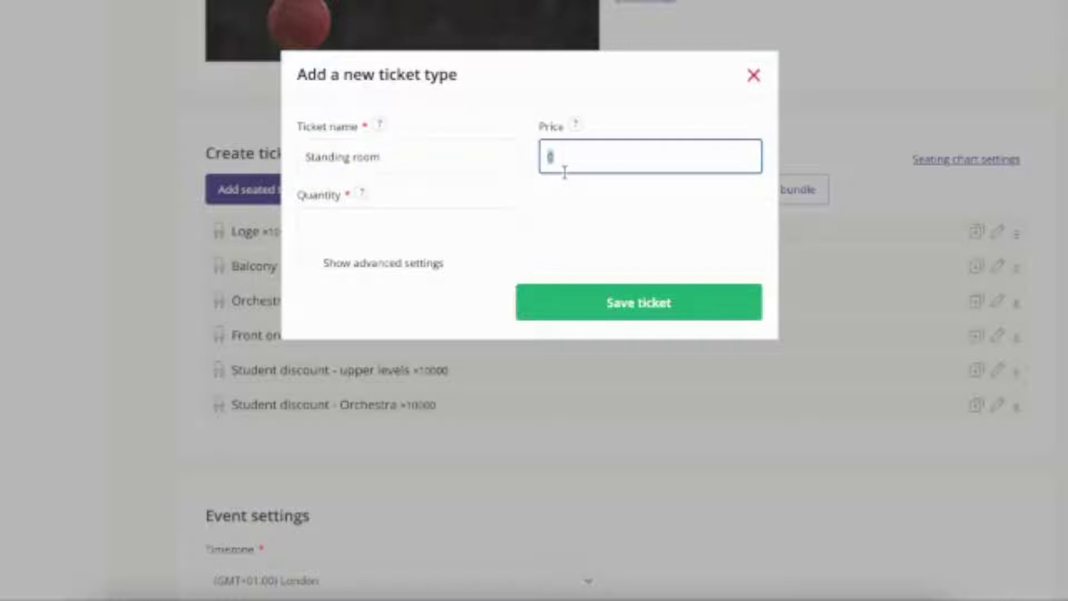
type("5")
left_click(447, 225)
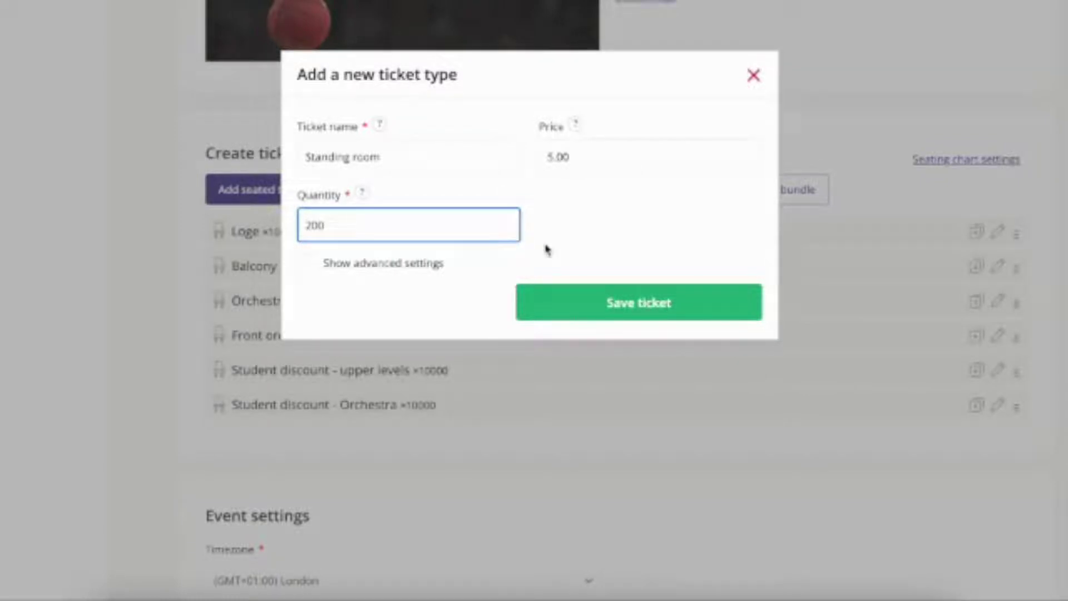
left_click(574, 300)
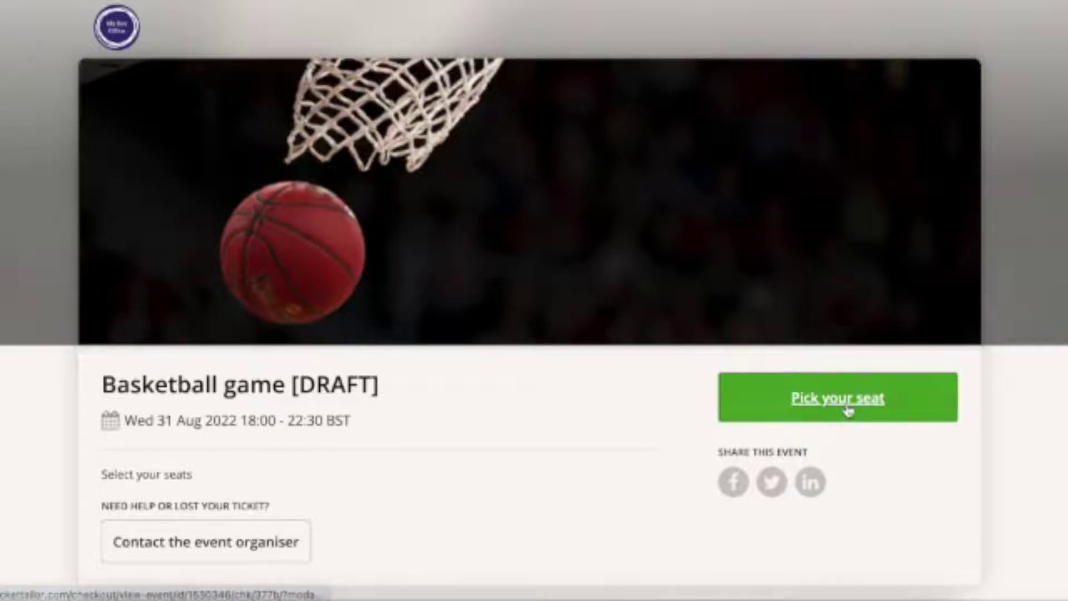
In the seat picker, inspect level 3 Section 4 Row C and level 1, then return to 3D.
left_click(847, 410)
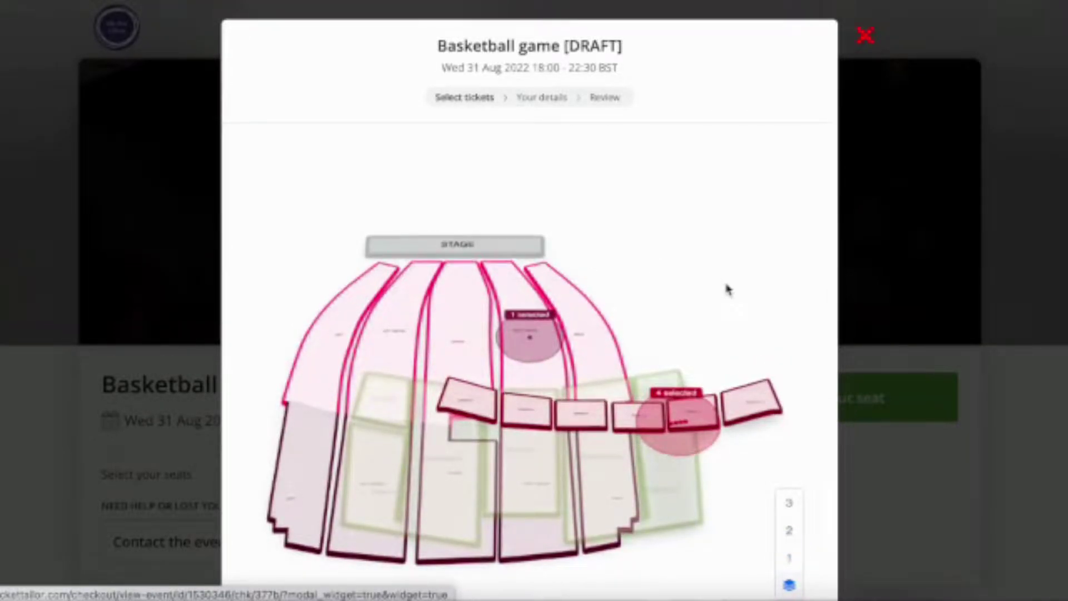
left_click(701, 429)
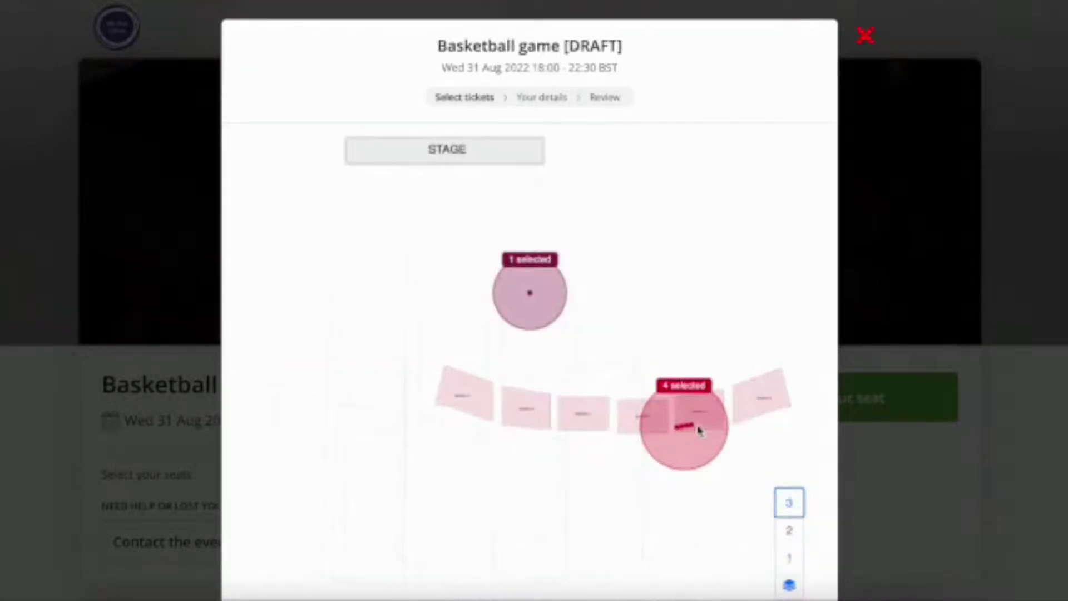
left_click(700, 429)
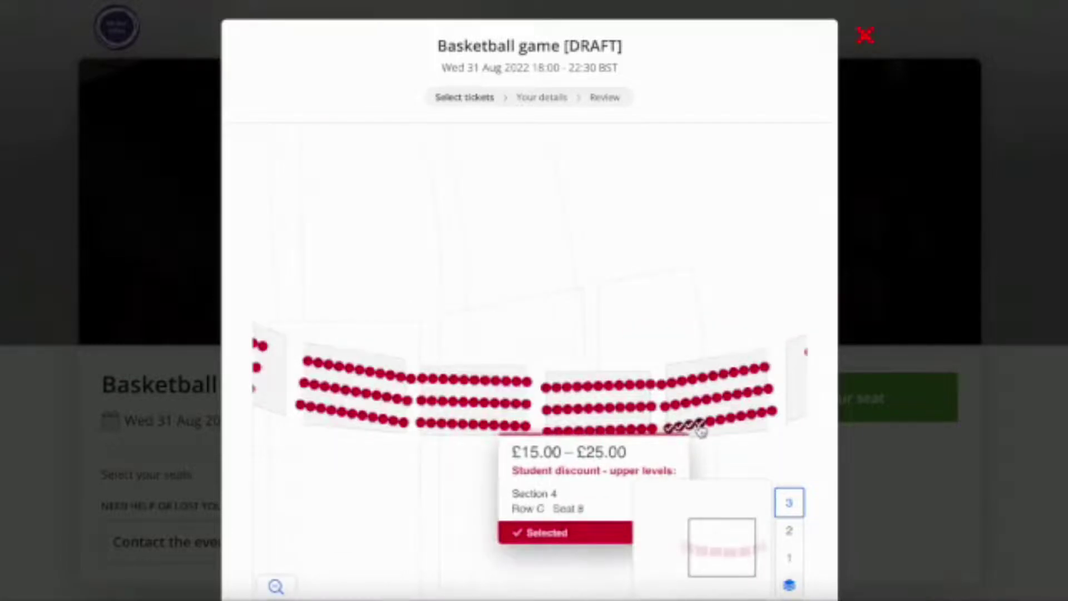
left_click(670, 431)
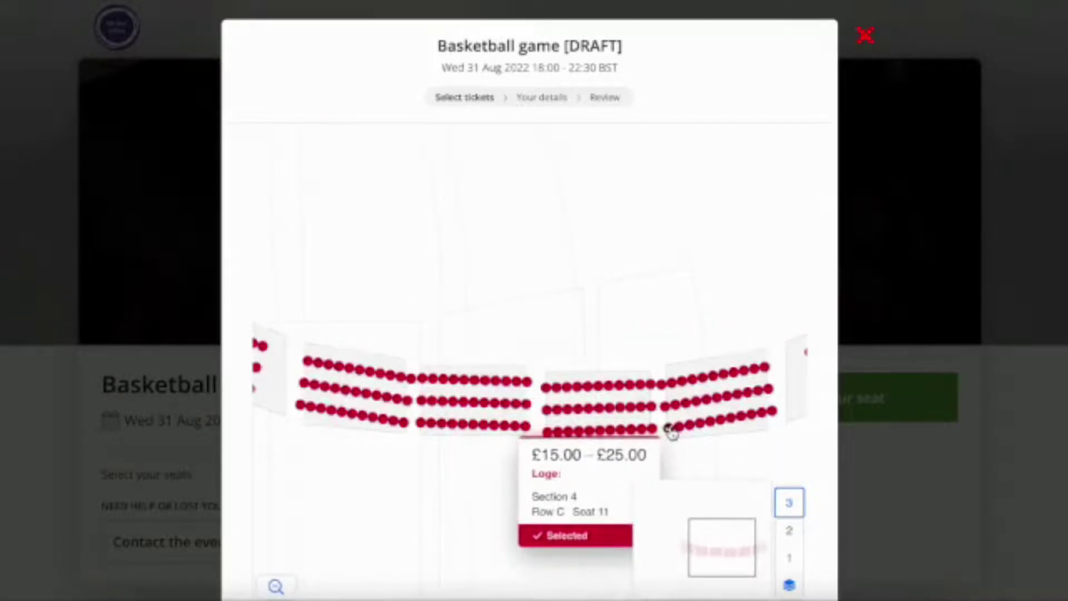
left_click(792, 558)
left_click(545, 301)
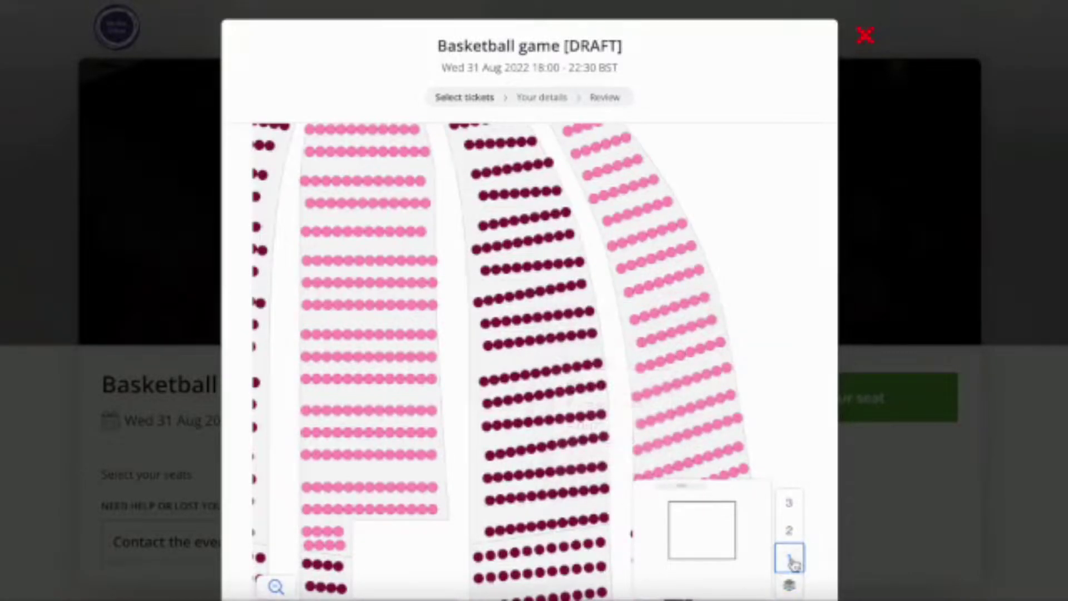
left_click(789, 584)
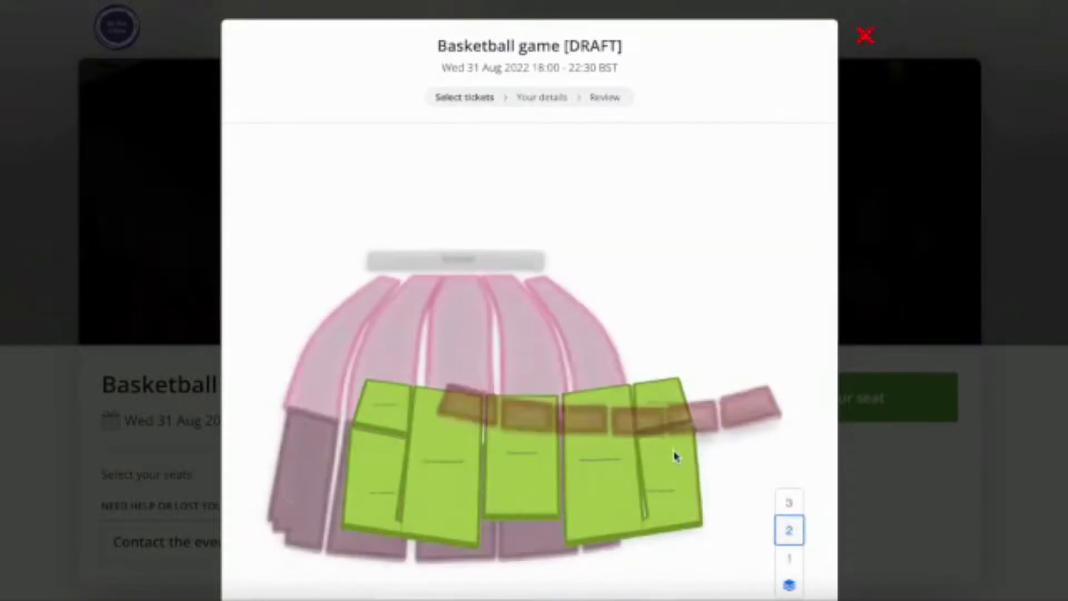
Add one Standing room ticket to the order for a £5.00 subtotal.
scroll(874, 315, "down", 2)
scroll(875, 318, "down", 3)
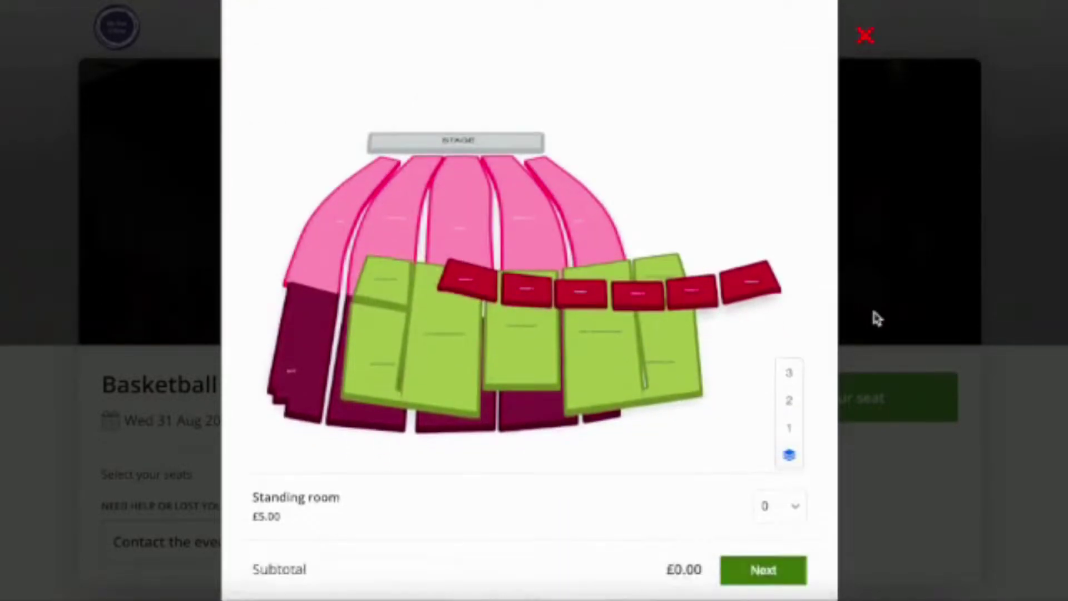
left_click(801, 477)
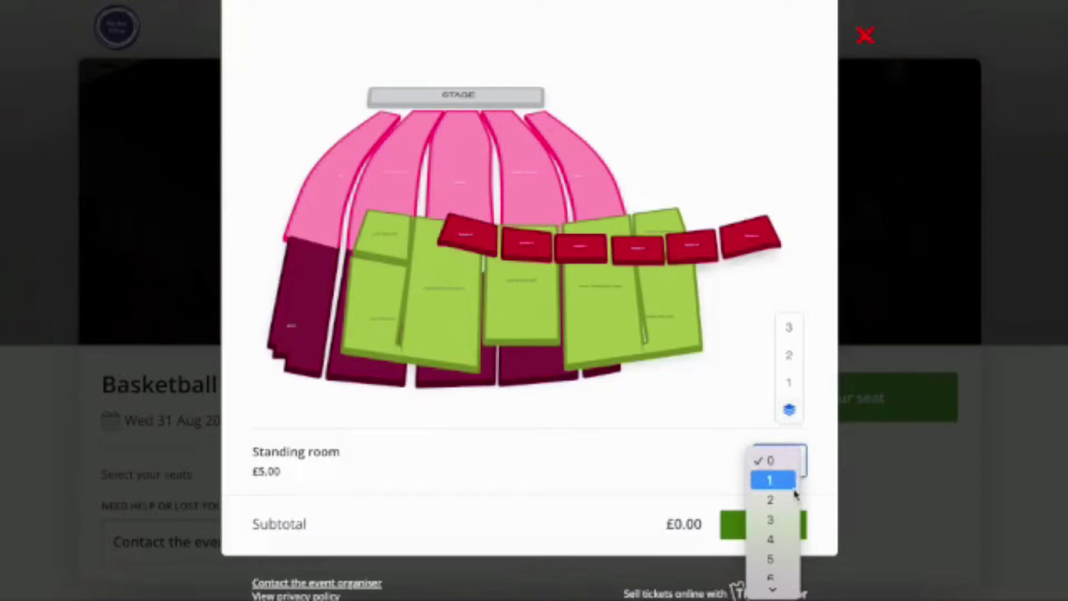
left_click(773, 479)
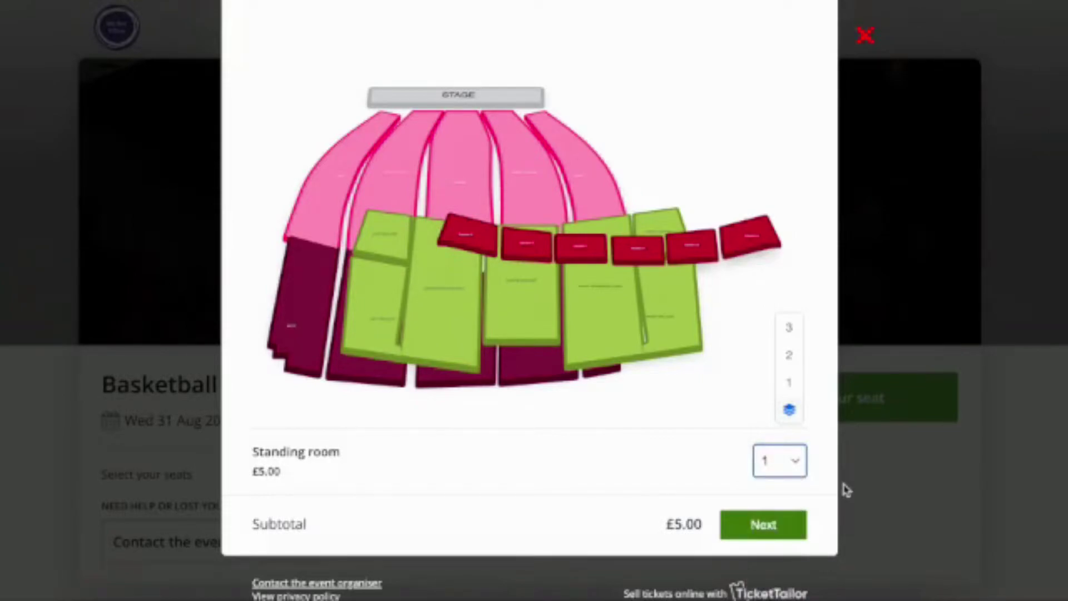
Show level 2 and zoom into the right-centre balcony section.
left_click(618, 340)
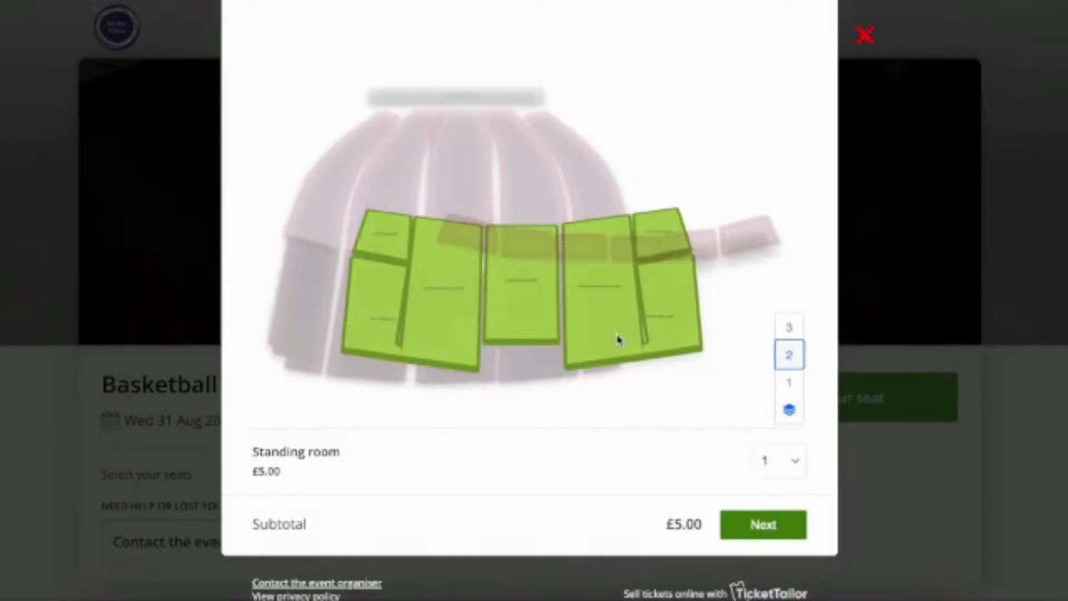
left_click(607, 325)
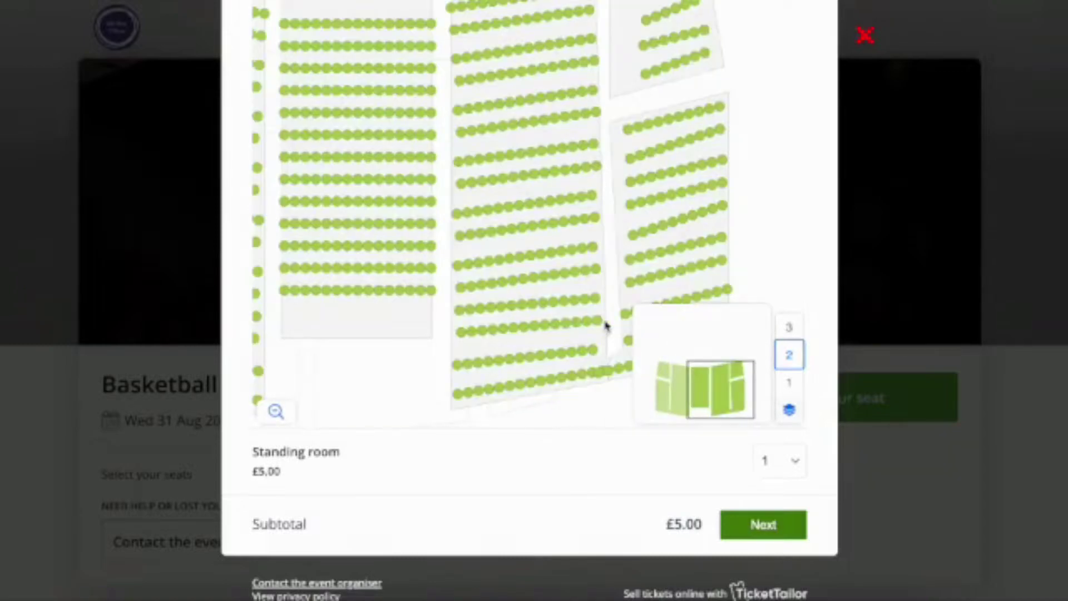
mouse_move(590, 357)
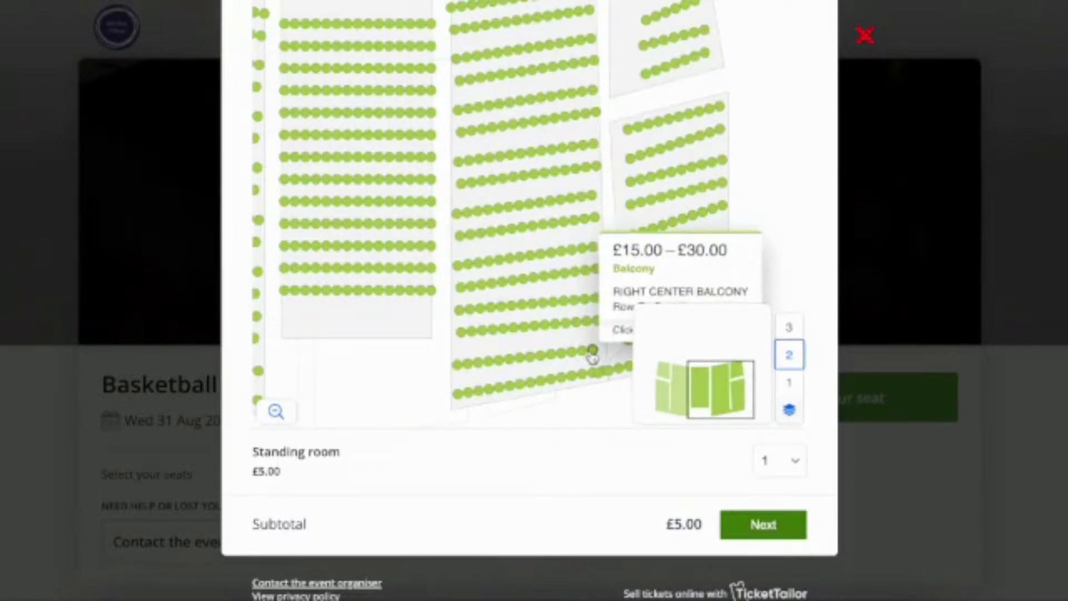